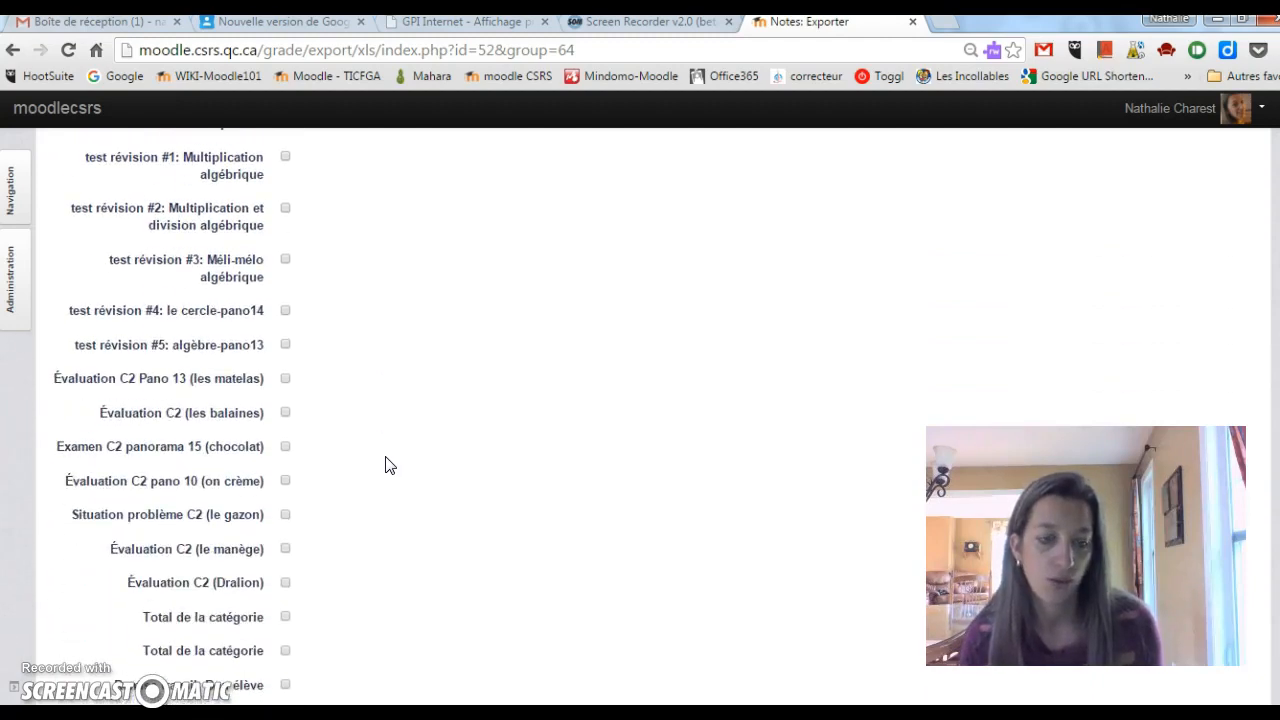
# Examine the grade items selected for export and the export format options further along the form
pyautogui.scroll(-3, 388, 465)
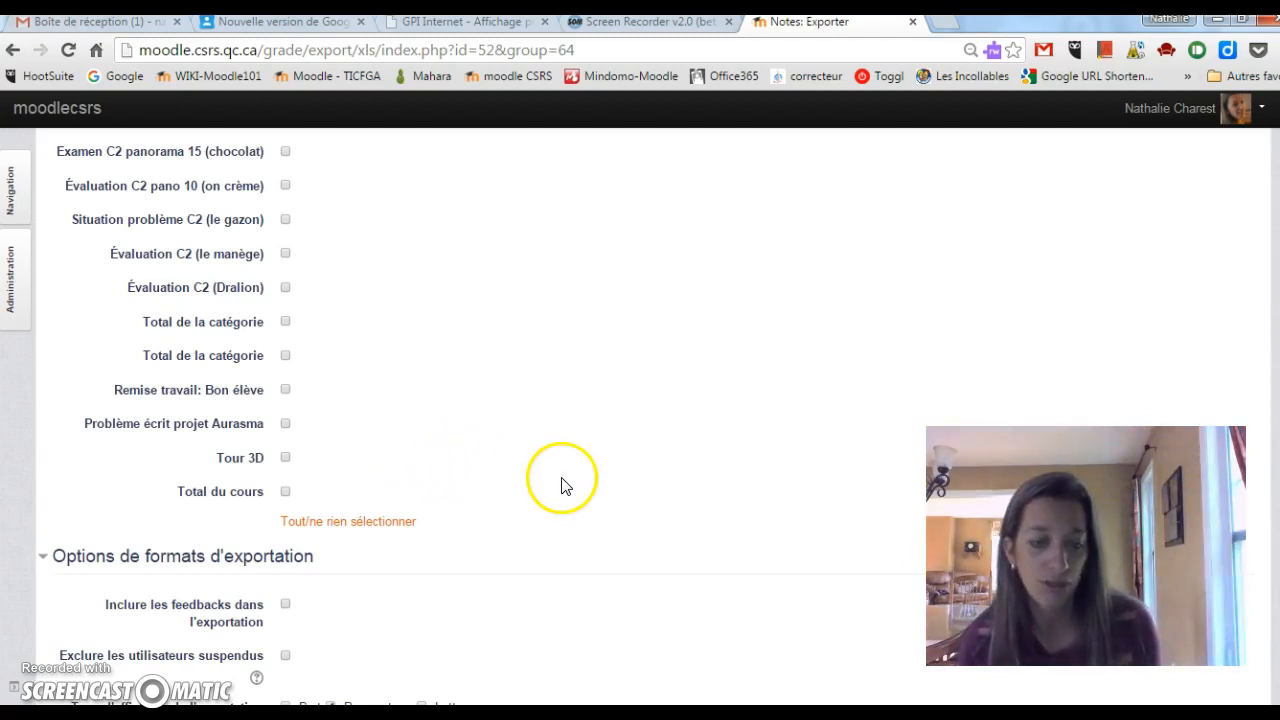
pyautogui.scroll(4, 530, 492)
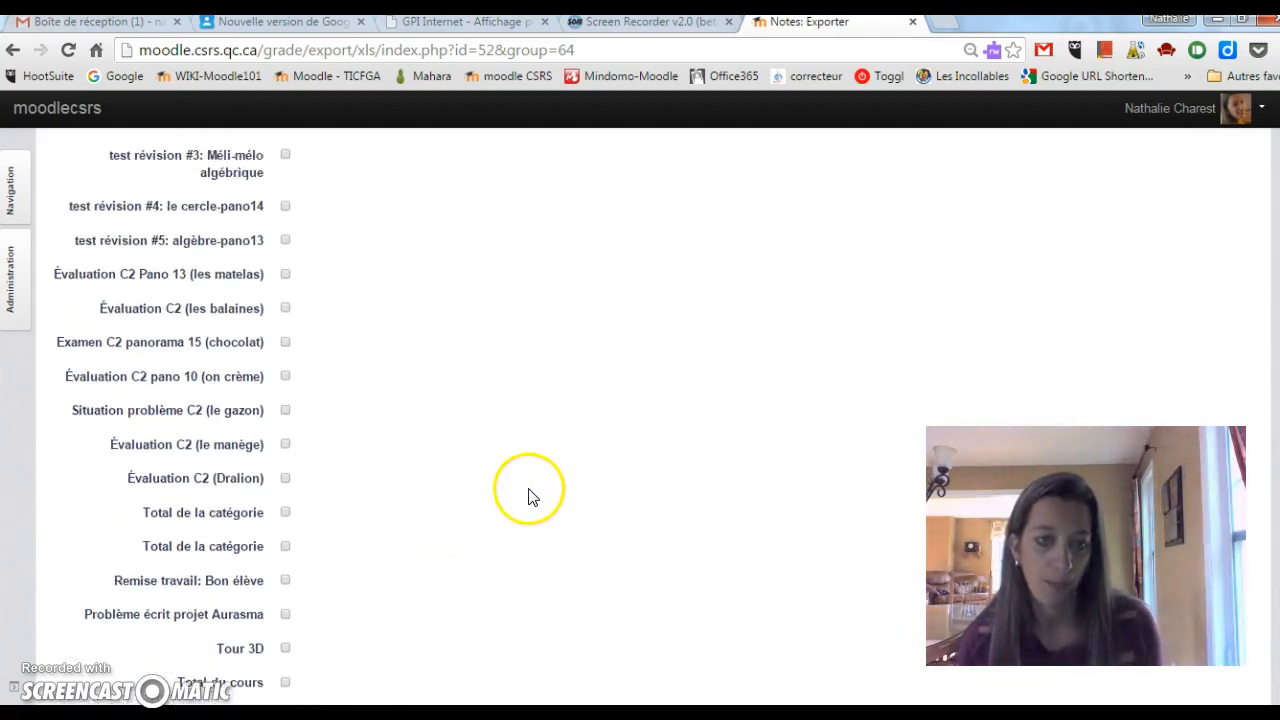
pyautogui.scroll(3, 530, 500)
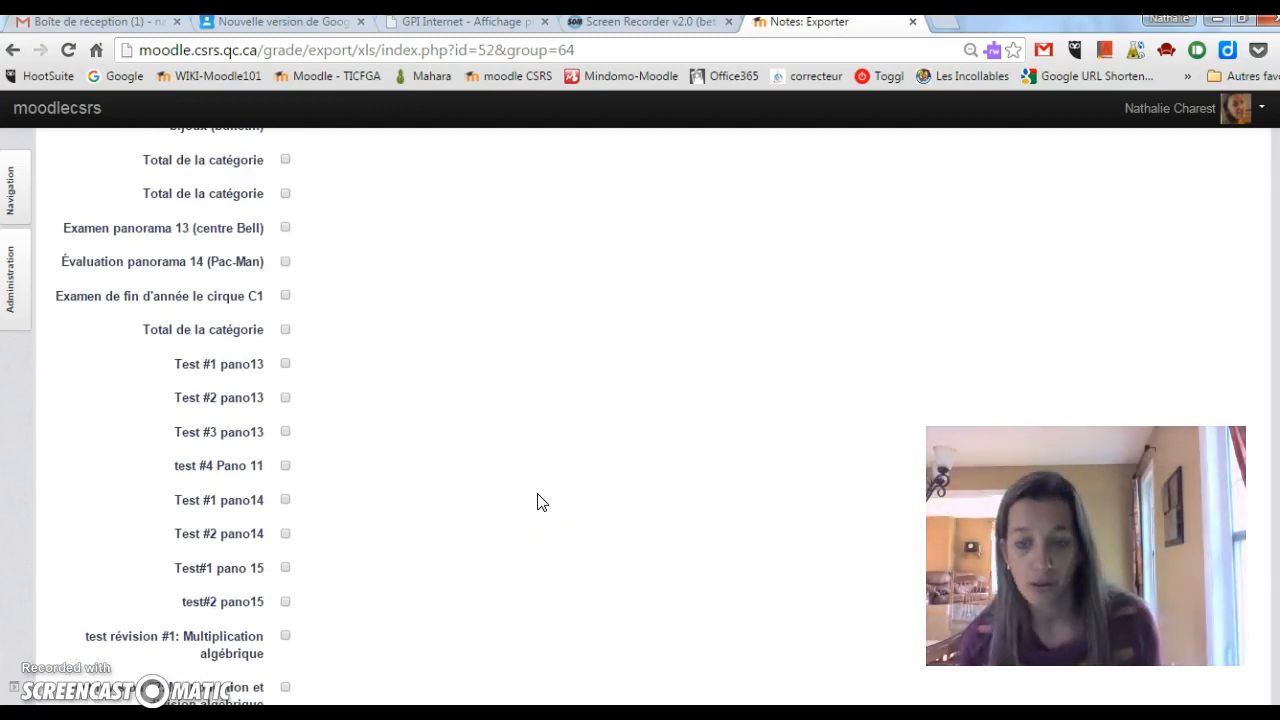
pyautogui.click(549, 490)
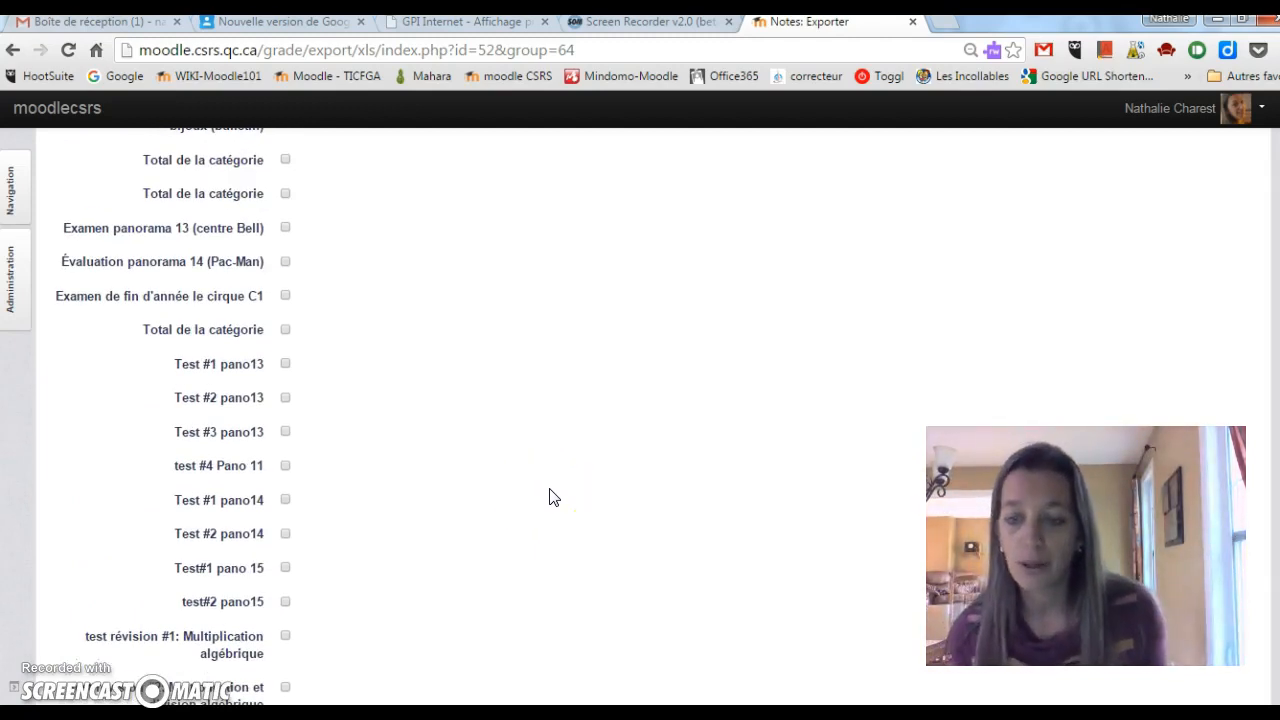
pyautogui.click(544, 506)
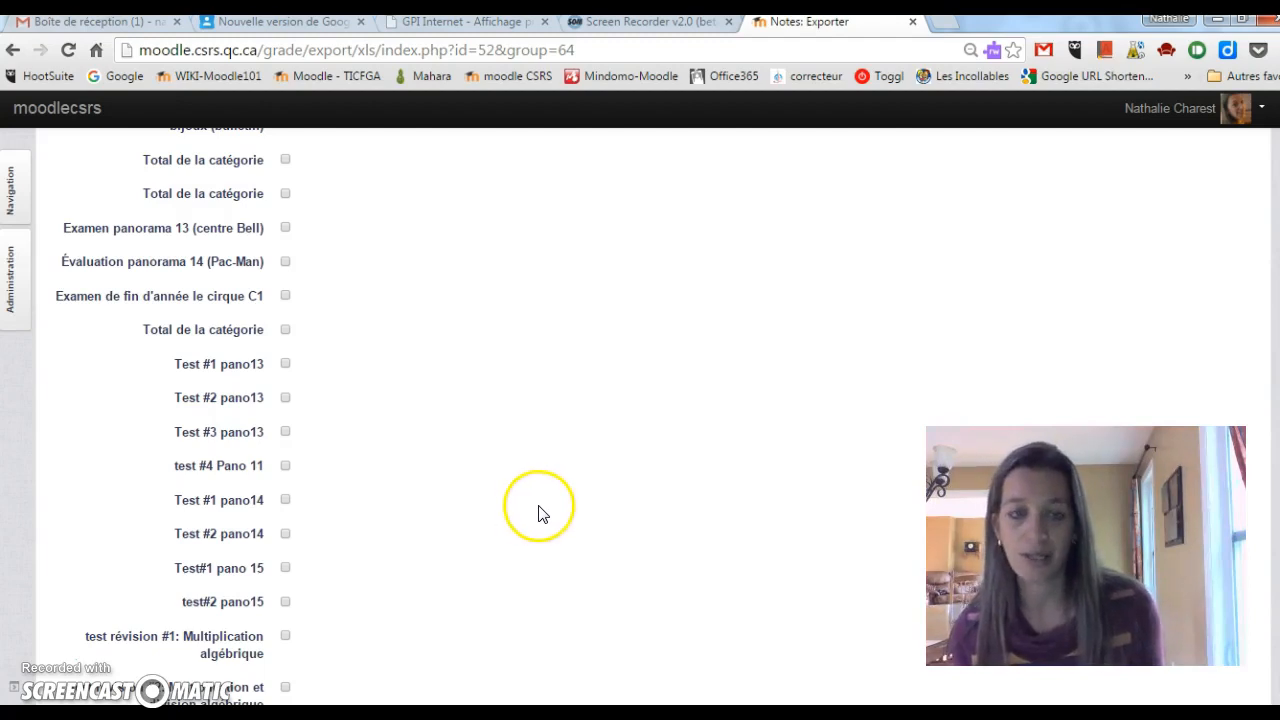
pyautogui.scroll(3, 540, 508)
pyautogui.scroll(12, 538, 514)
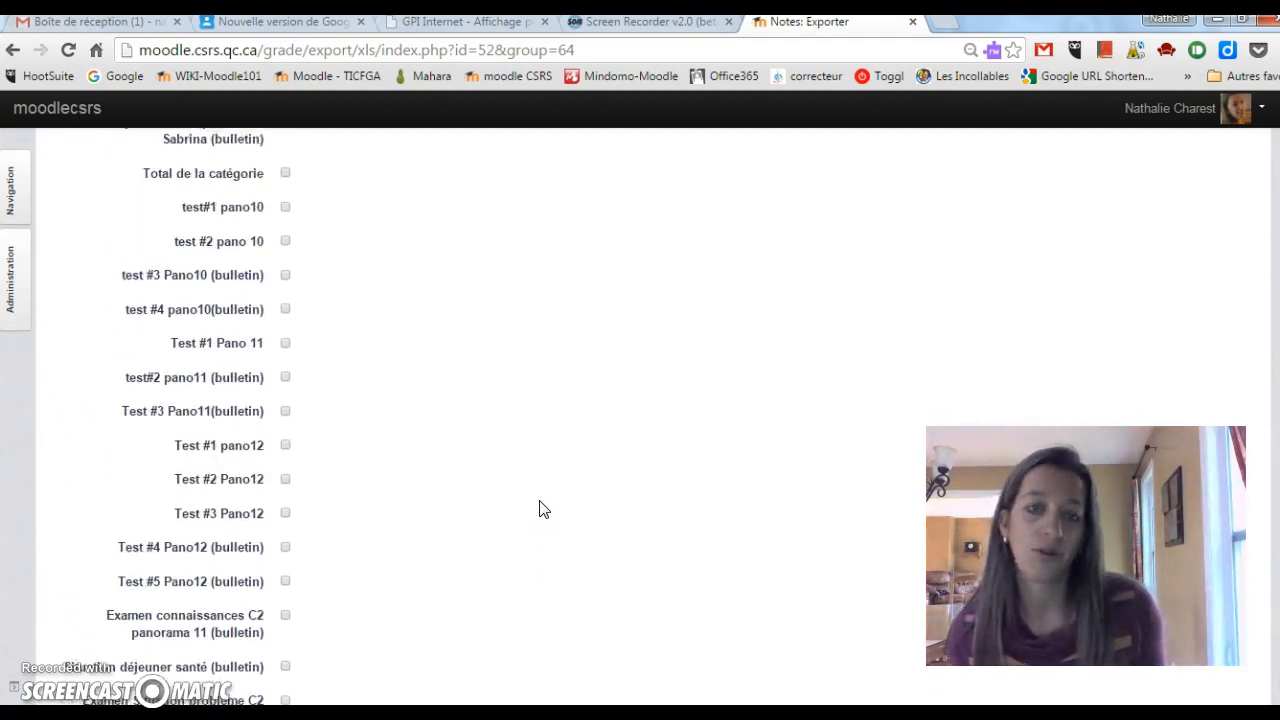
pyautogui.scroll(1, 539, 497)
pyautogui.scroll(-5, 323, 517)
pyautogui.scroll(-1, 325, 515)
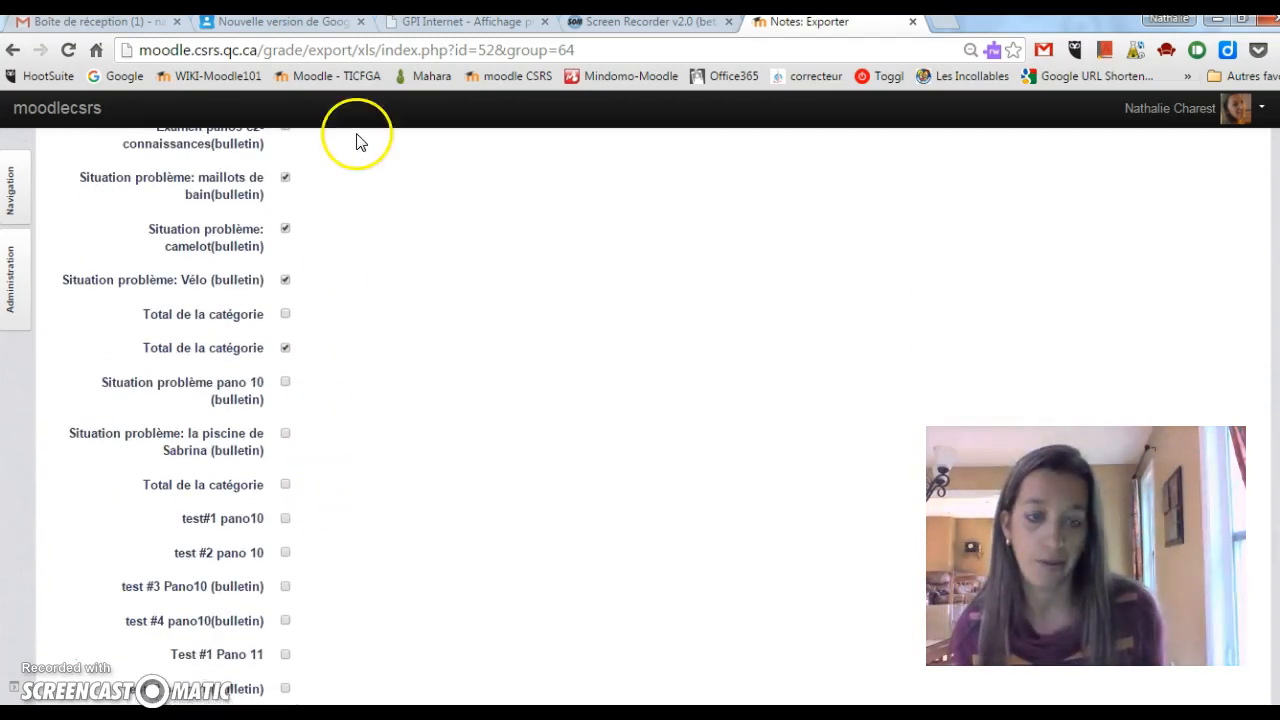
pyautogui.scroll(-12, 340, 395)
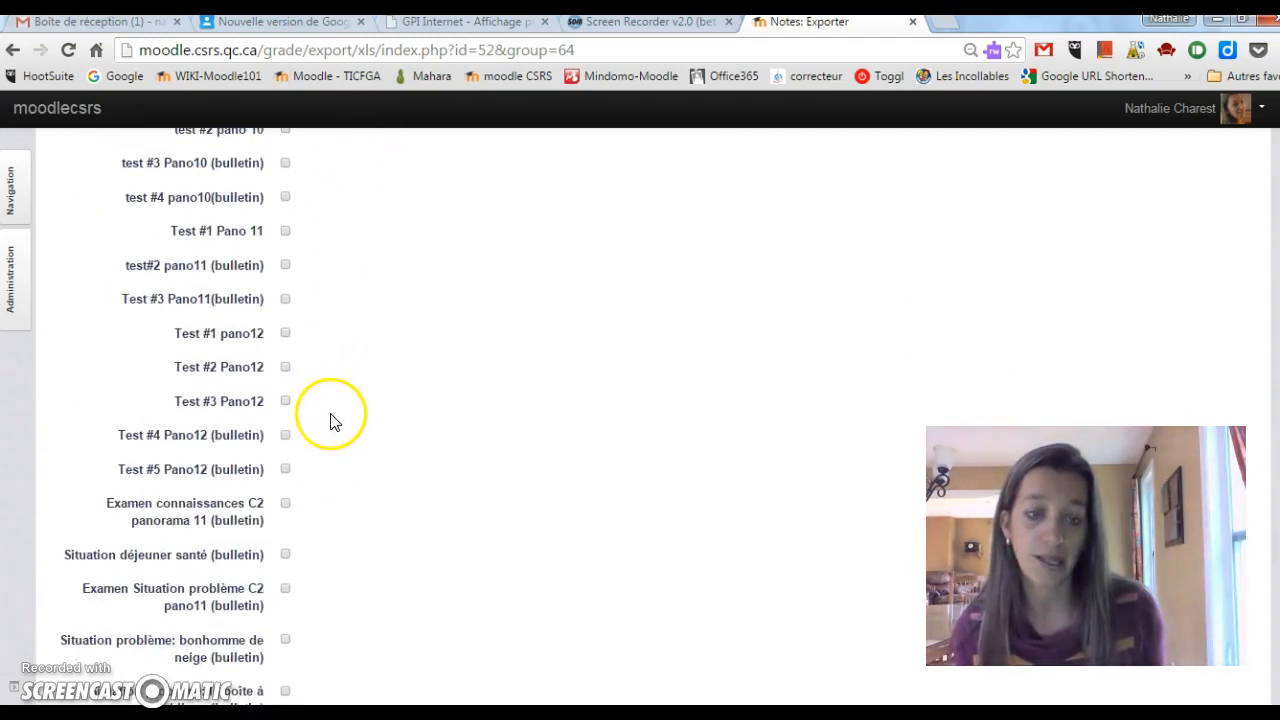
pyautogui.scroll(-9, 343, 420)
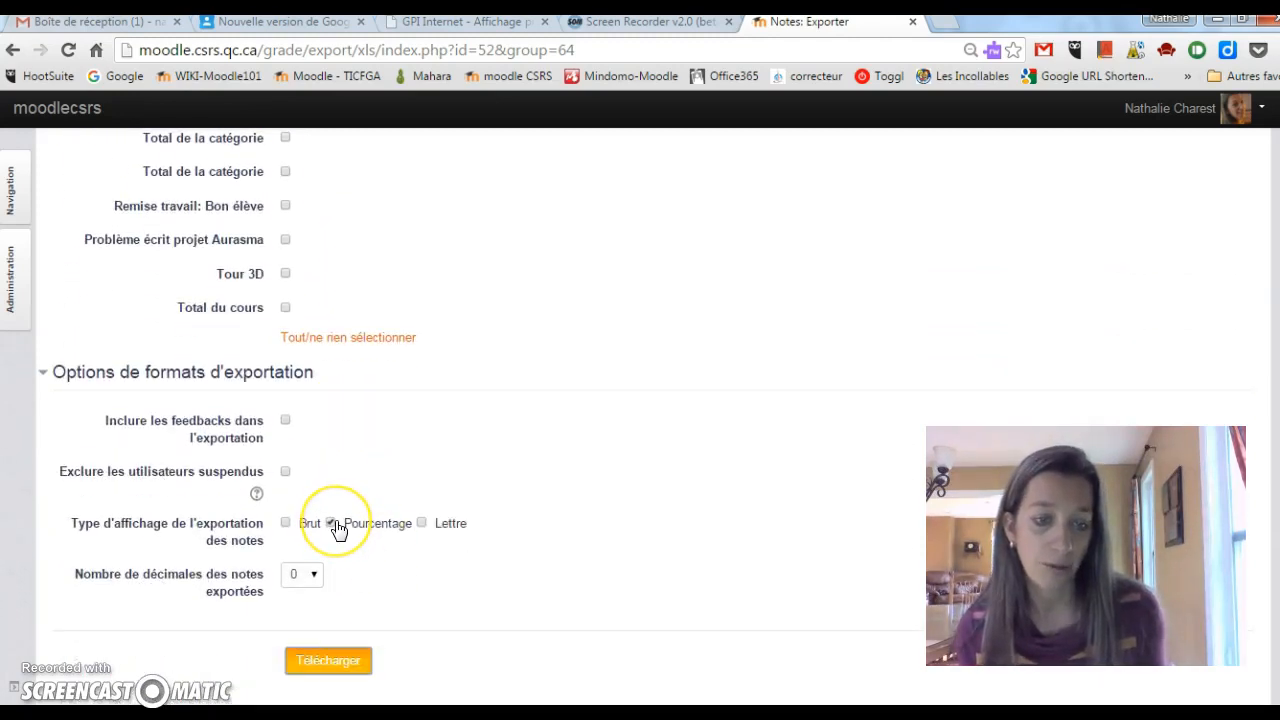
# Download the grade export as a spreadsheet and switch to the CLASSENC-sec2 Notes (2) workbook in Excel
pyautogui.scroll(-1, 350, 600)
pyautogui.click(342, 573)
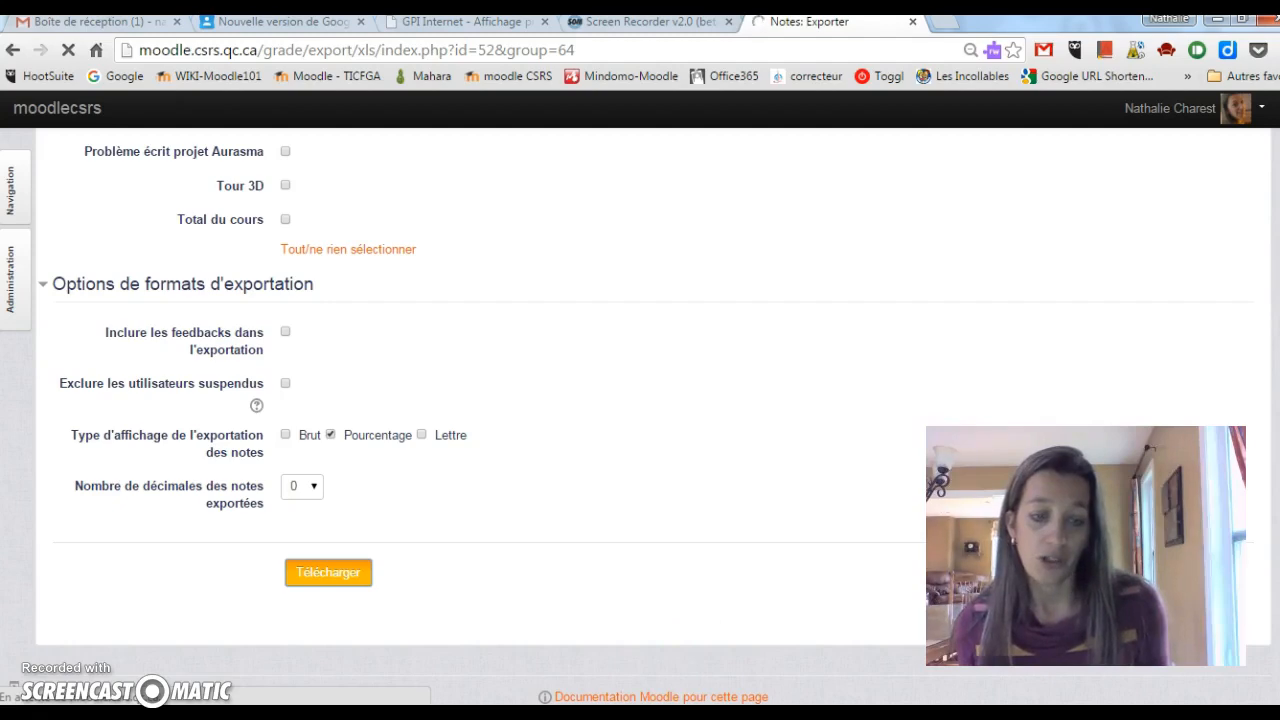
pyautogui.moveTo(556, 714)
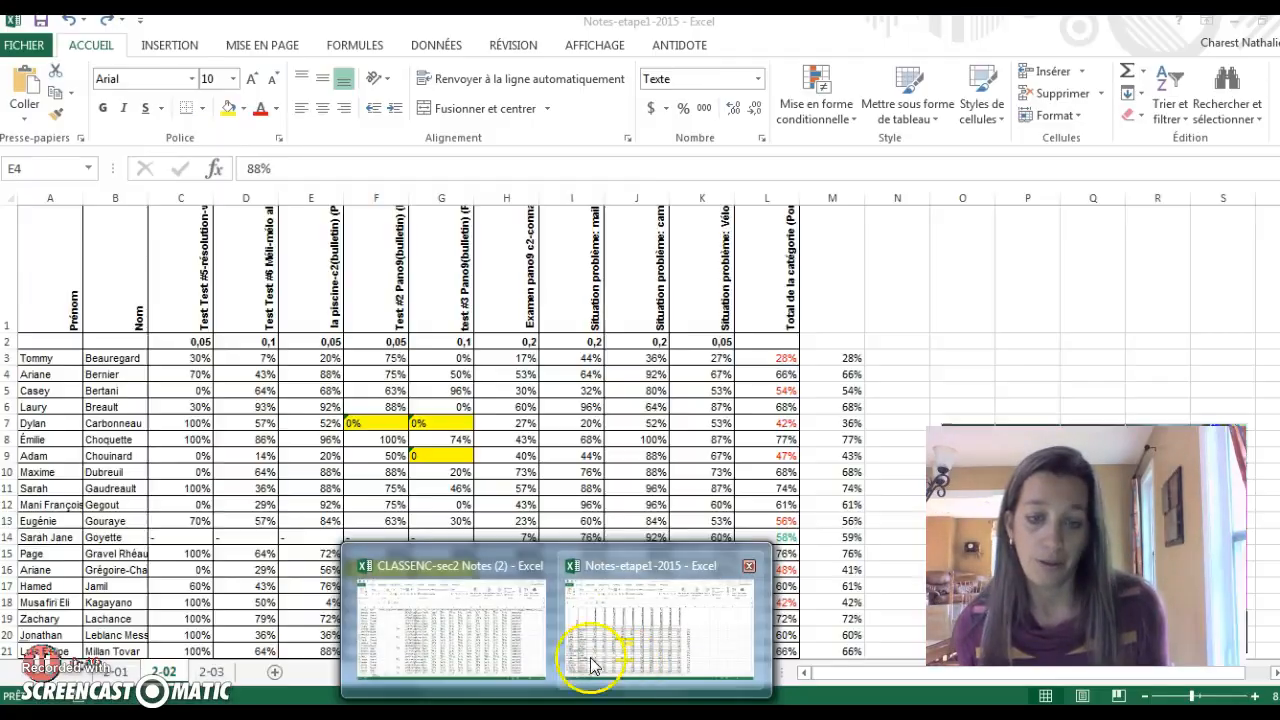
pyautogui.click(514, 645)
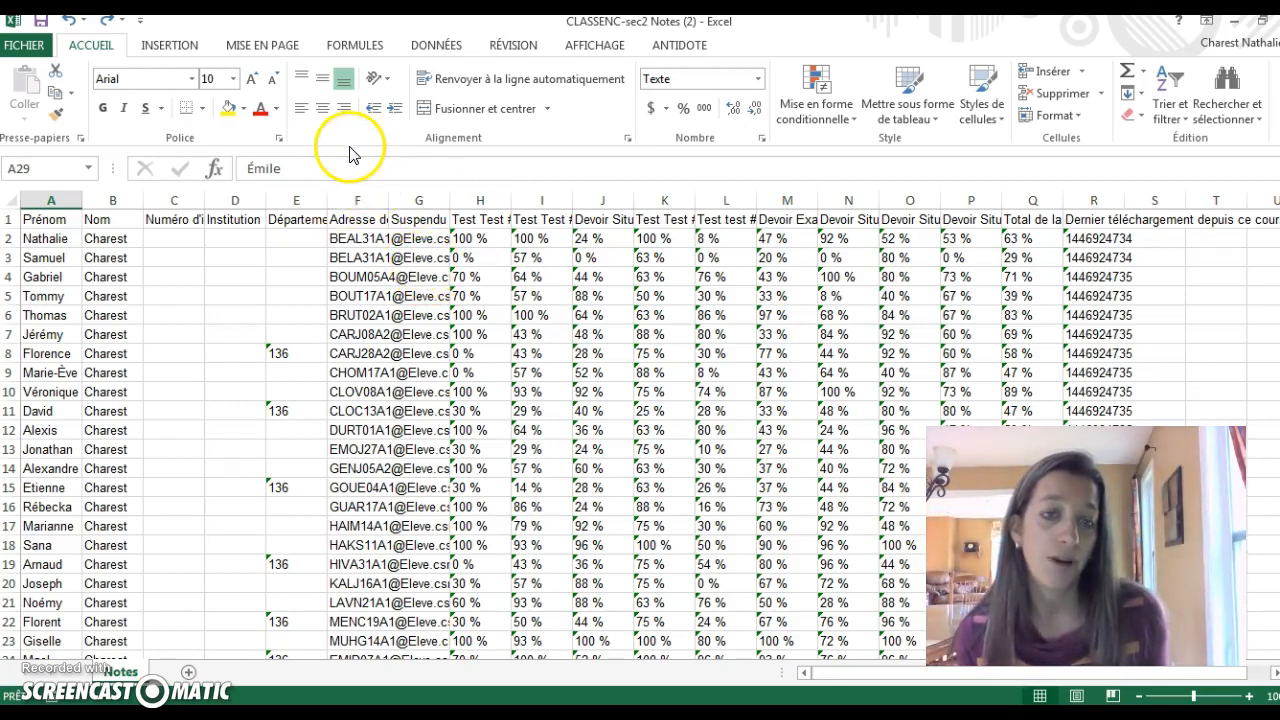
# Enable the Développeur tab in Excel's ribbon customization options
pyautogui.click(26, 45)
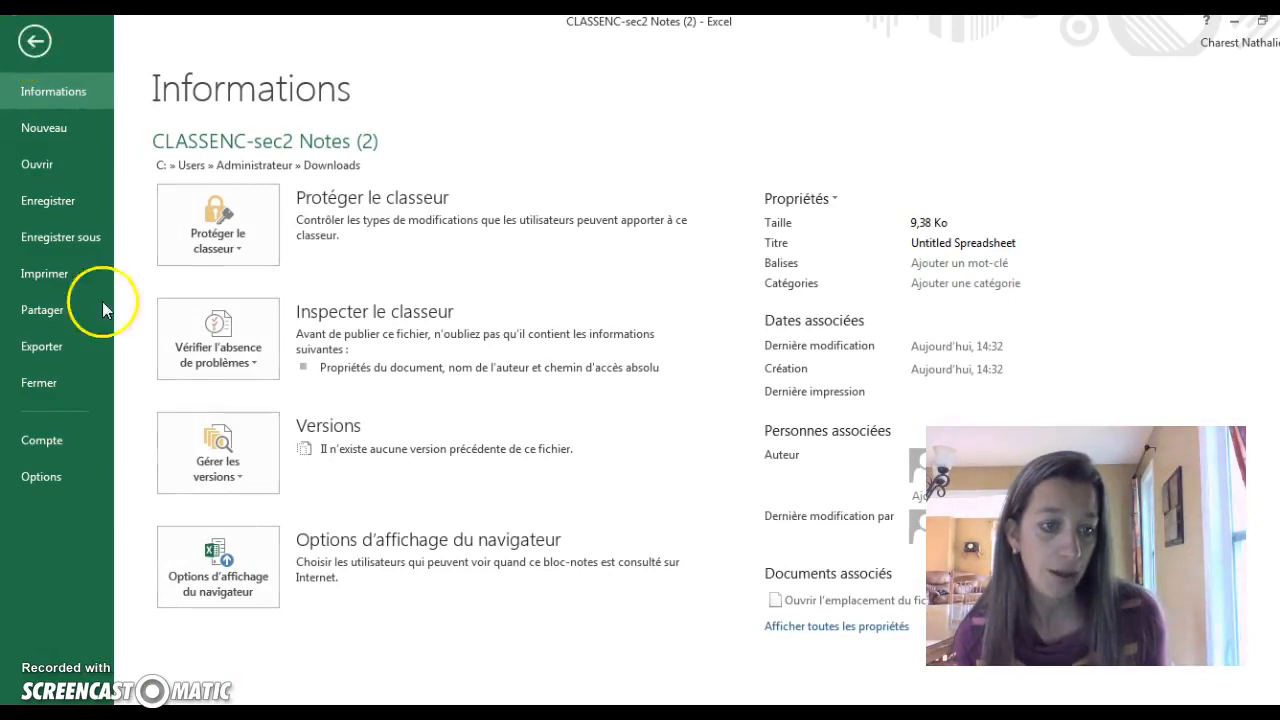
pyautogui.click(78, 477)
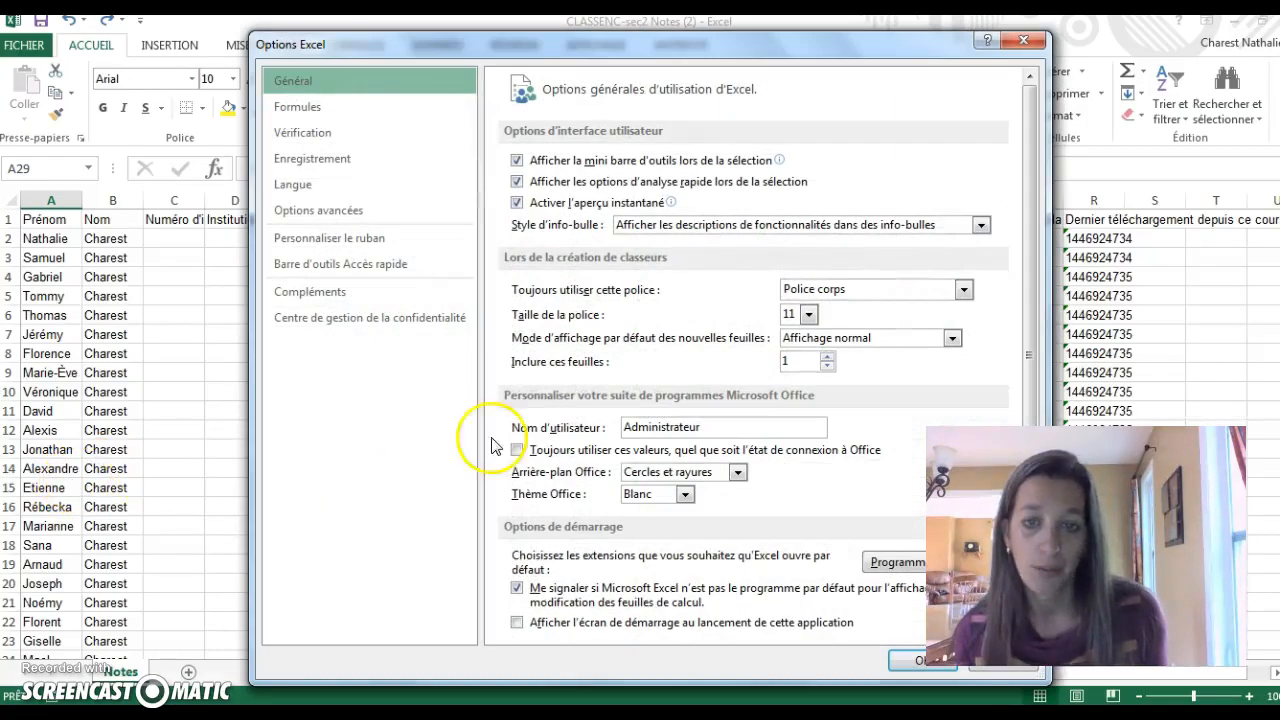
pyautogui.click(326, 249)
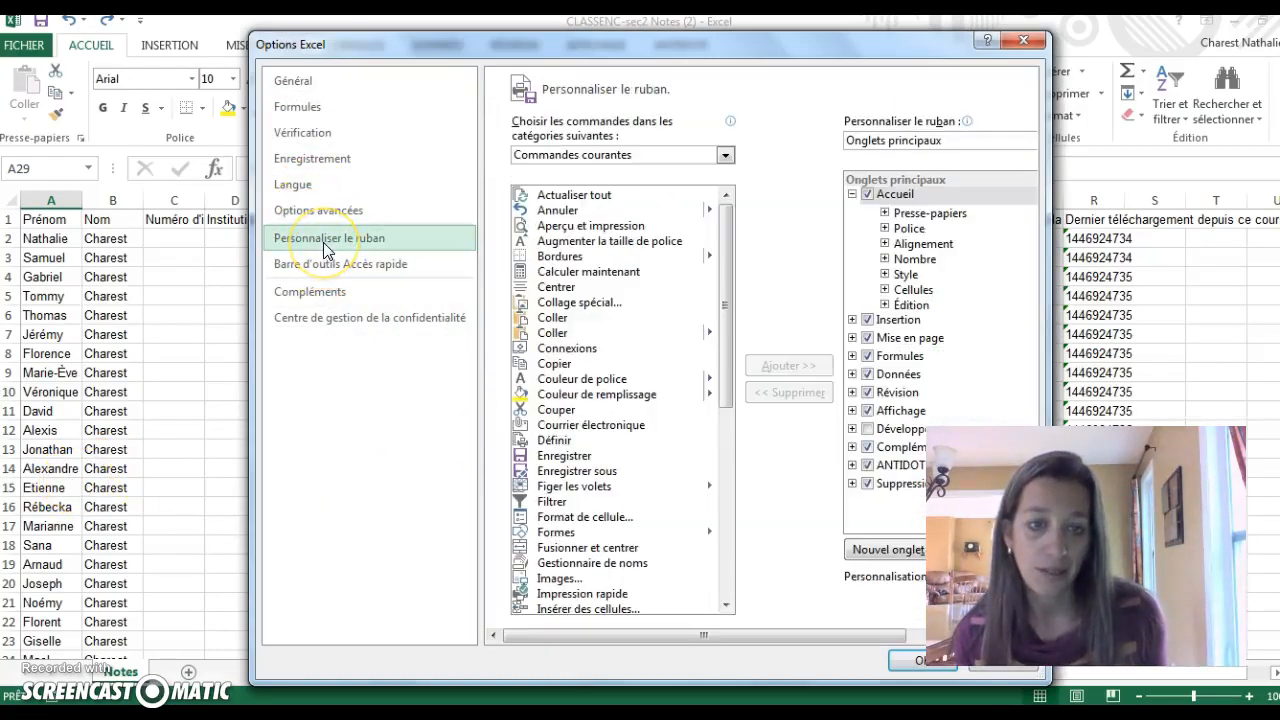
pyautogui.click(867, 429)
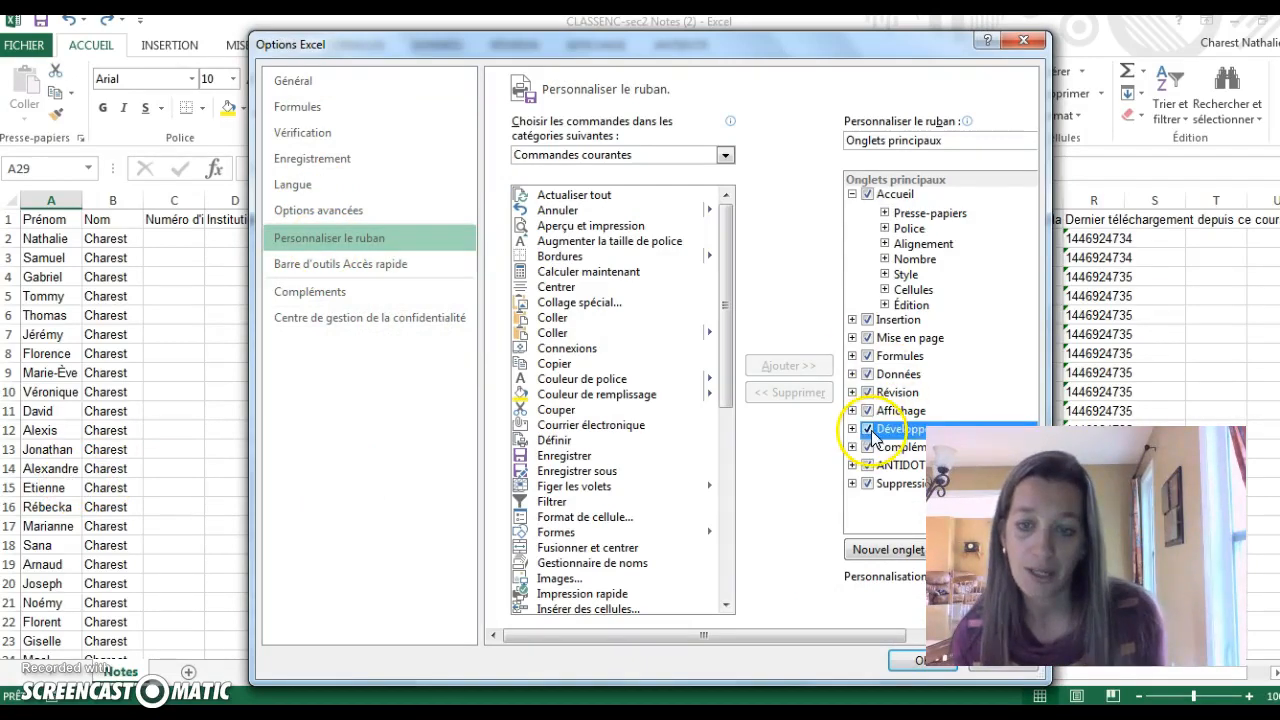
pyautogui.click(920, 660)
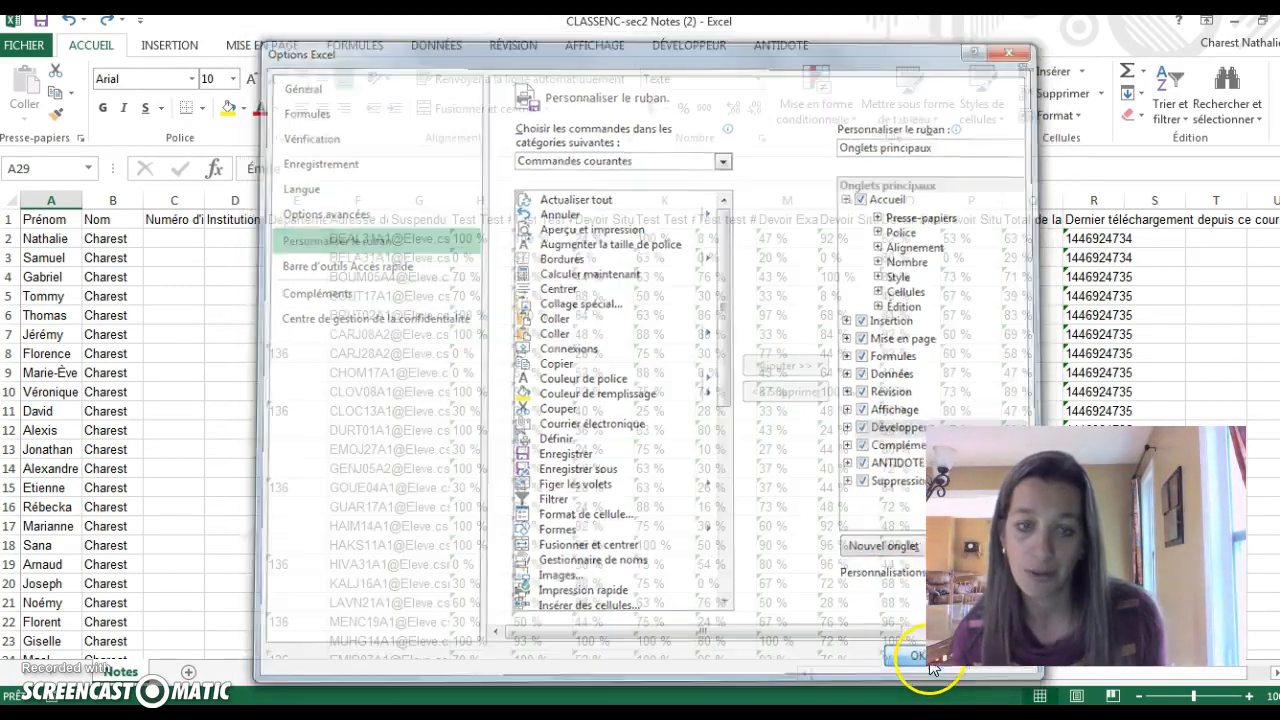
# Start recording a macro named note1 with the Ctrl shortcut letter f, stored in the personal macro workbook
pyautogui.click(702, 50)
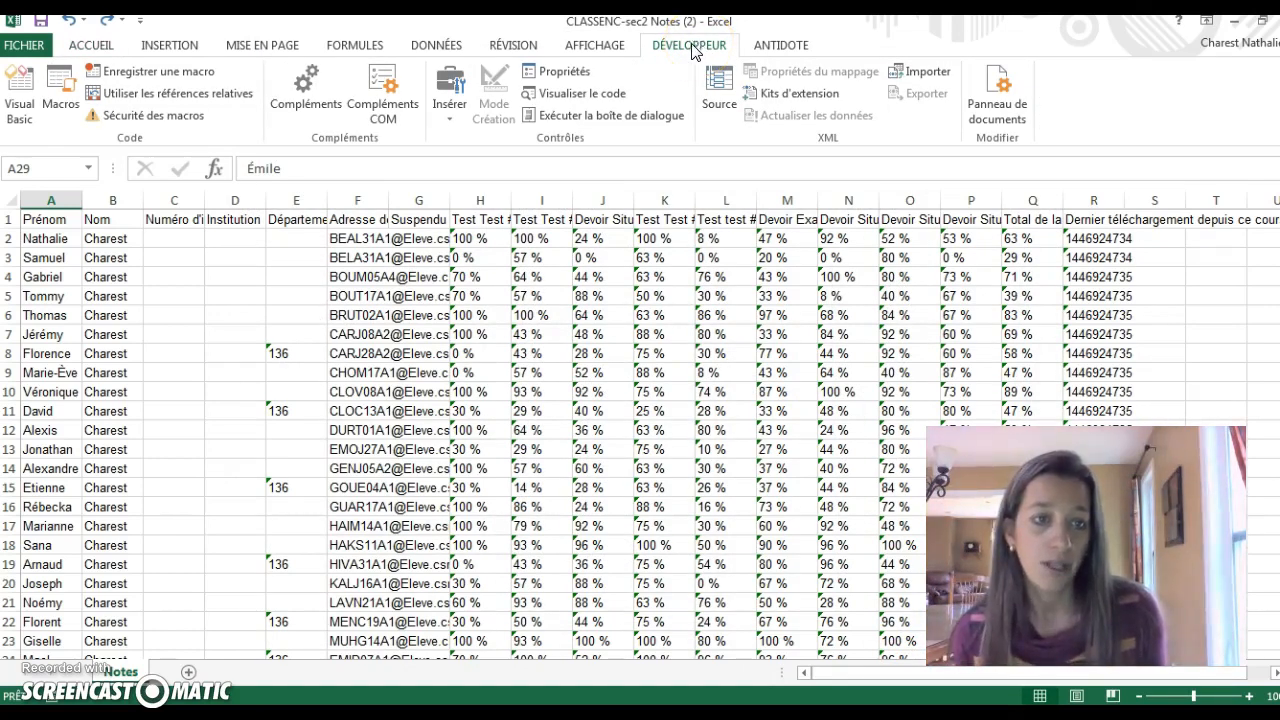
pyautogui.click(165, 78)
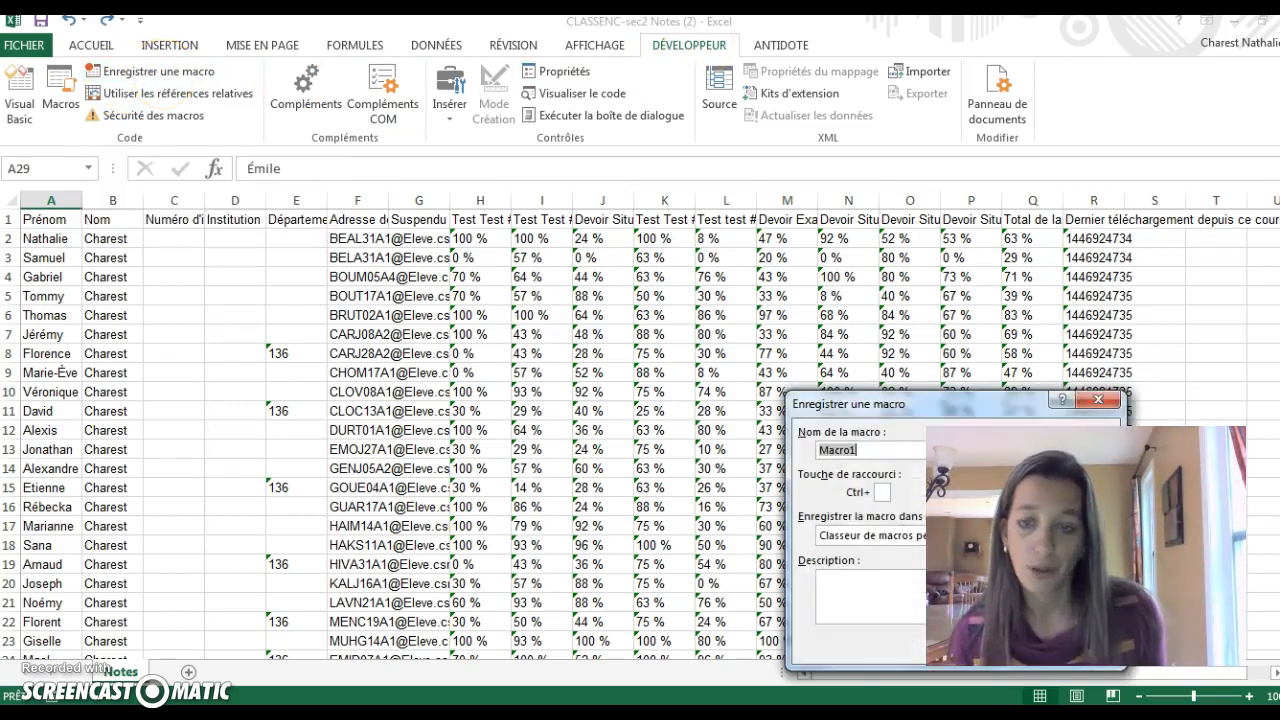
pyautogui.moveTo(933, 413); pyautogui.dragTo(519, 247)
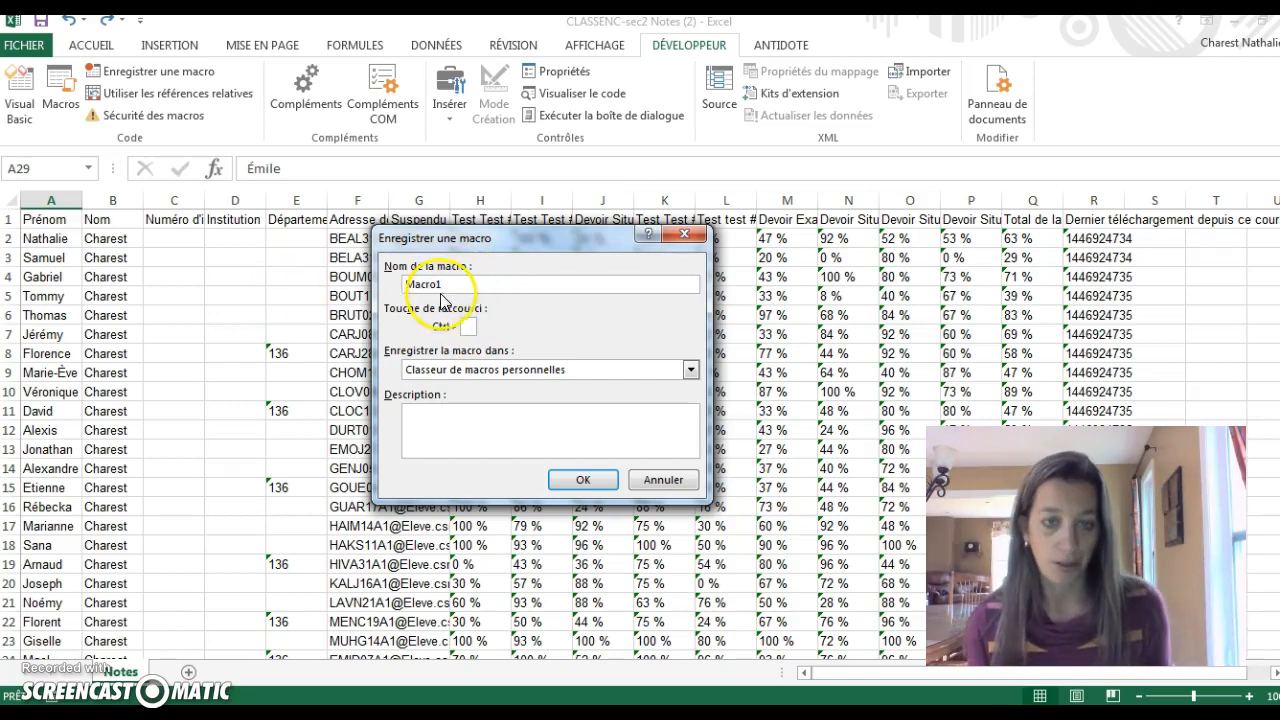
pyautogui.moveTo(471, 281); pyautogui.dragTo(391, 283)
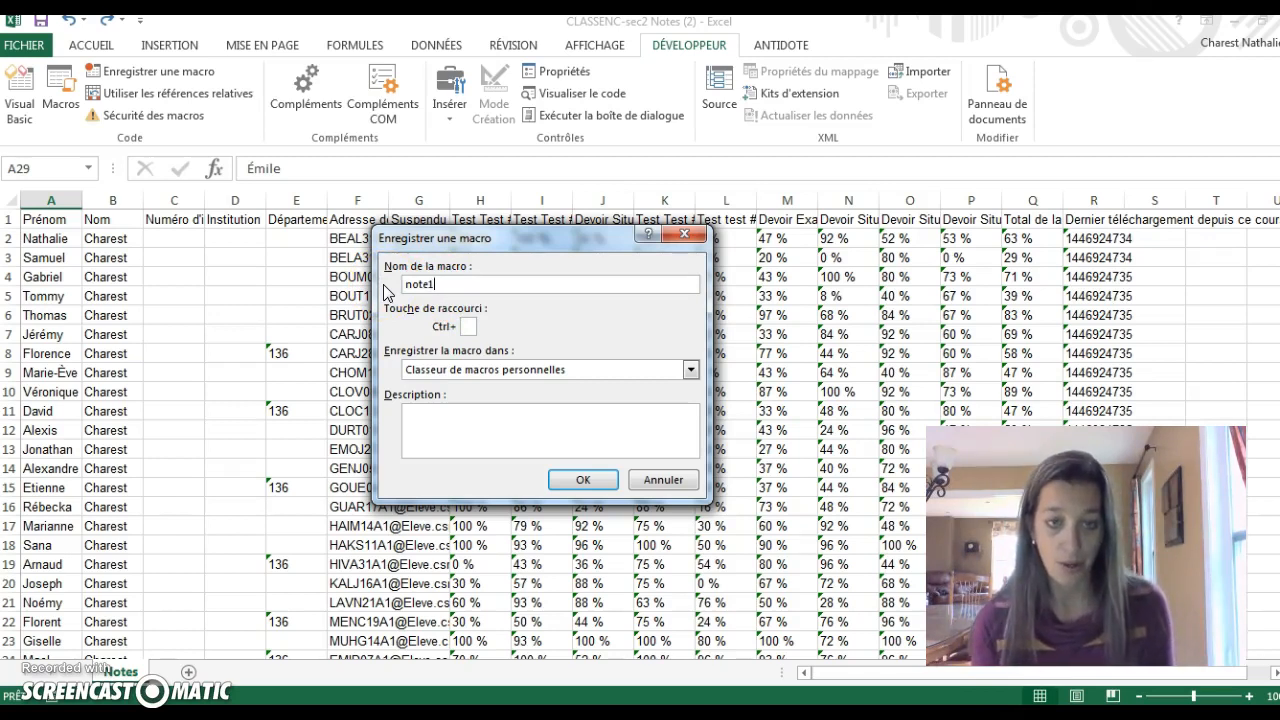
pyautogui.click(468, 326)
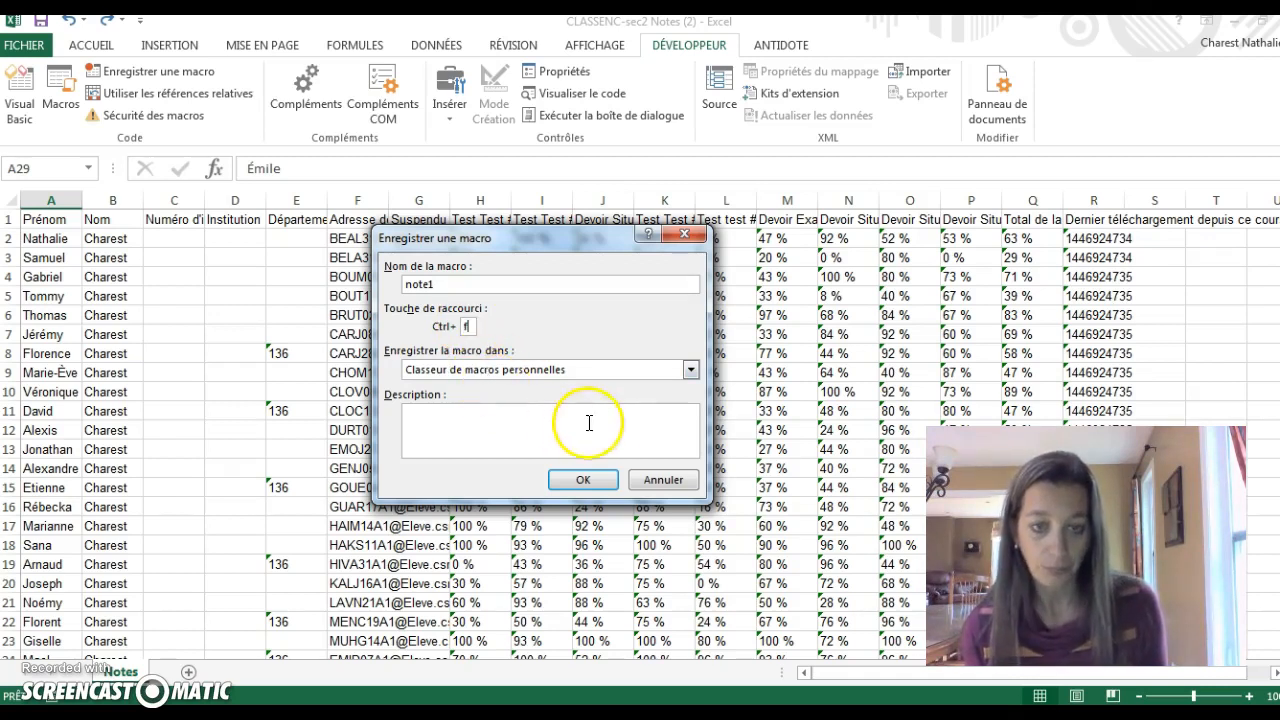
pyautogui.click(588, 482)
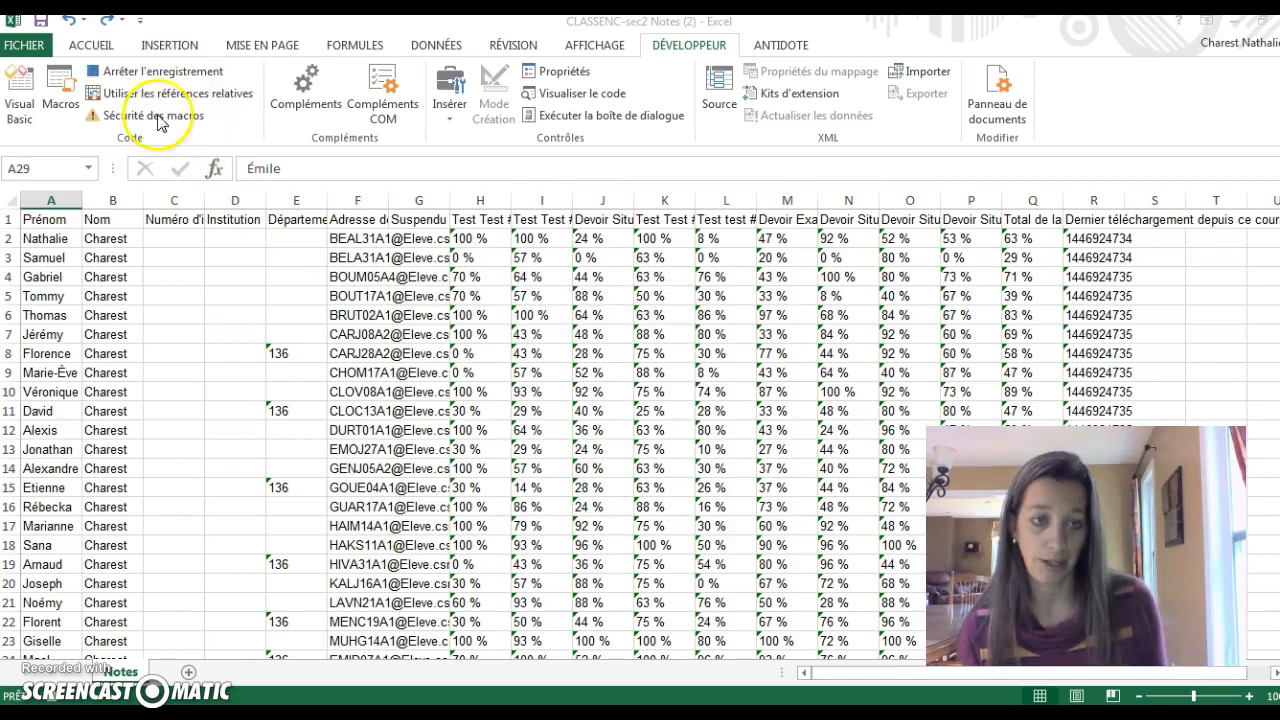
# Delete columns C to G, from the identification number to Suspendu, and the column holding the last course download
pyautogui.moveTo(184, 197); pyautogui.dragTo(405, 198)
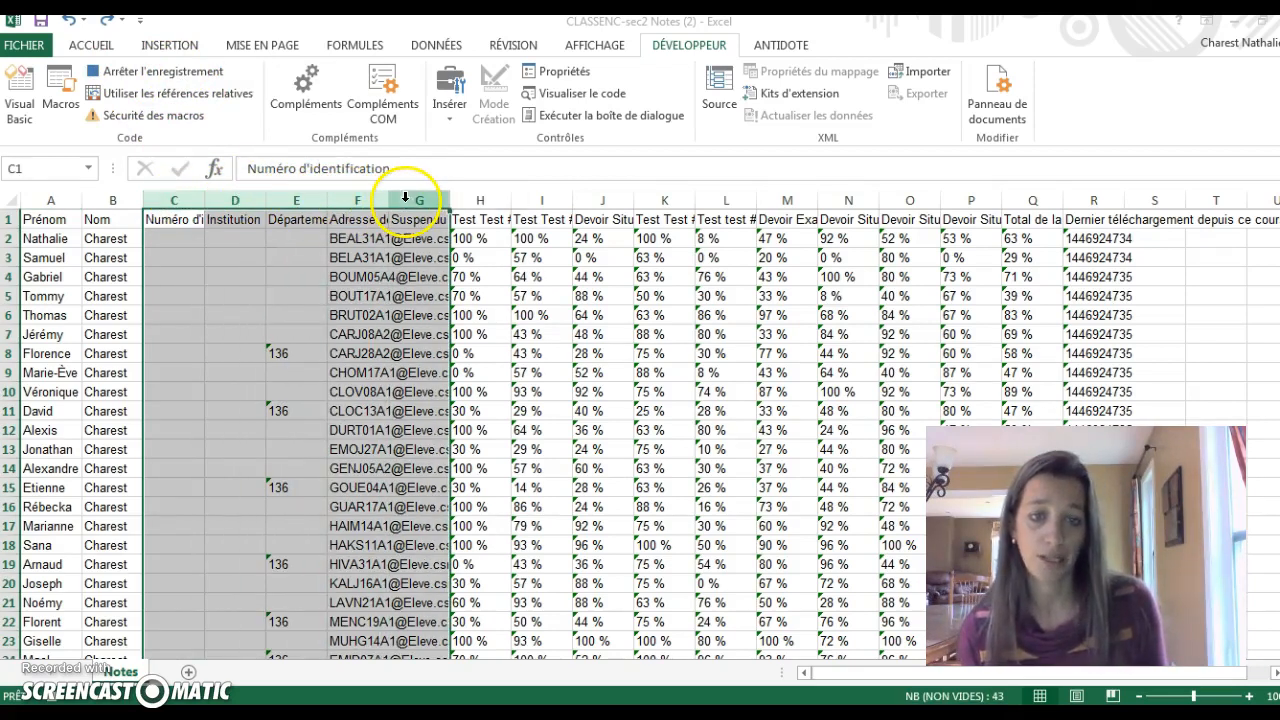
pyautogui.rightClick(410, 200)
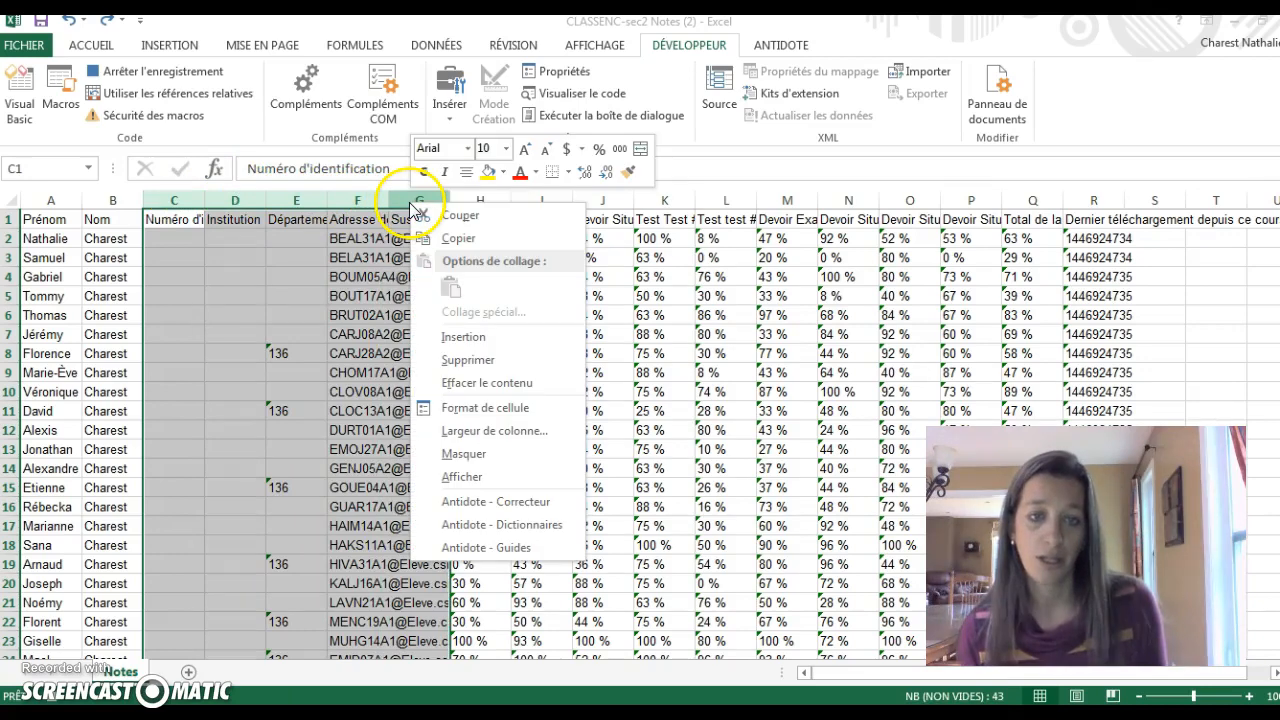
pyautogui.click(479, 362)
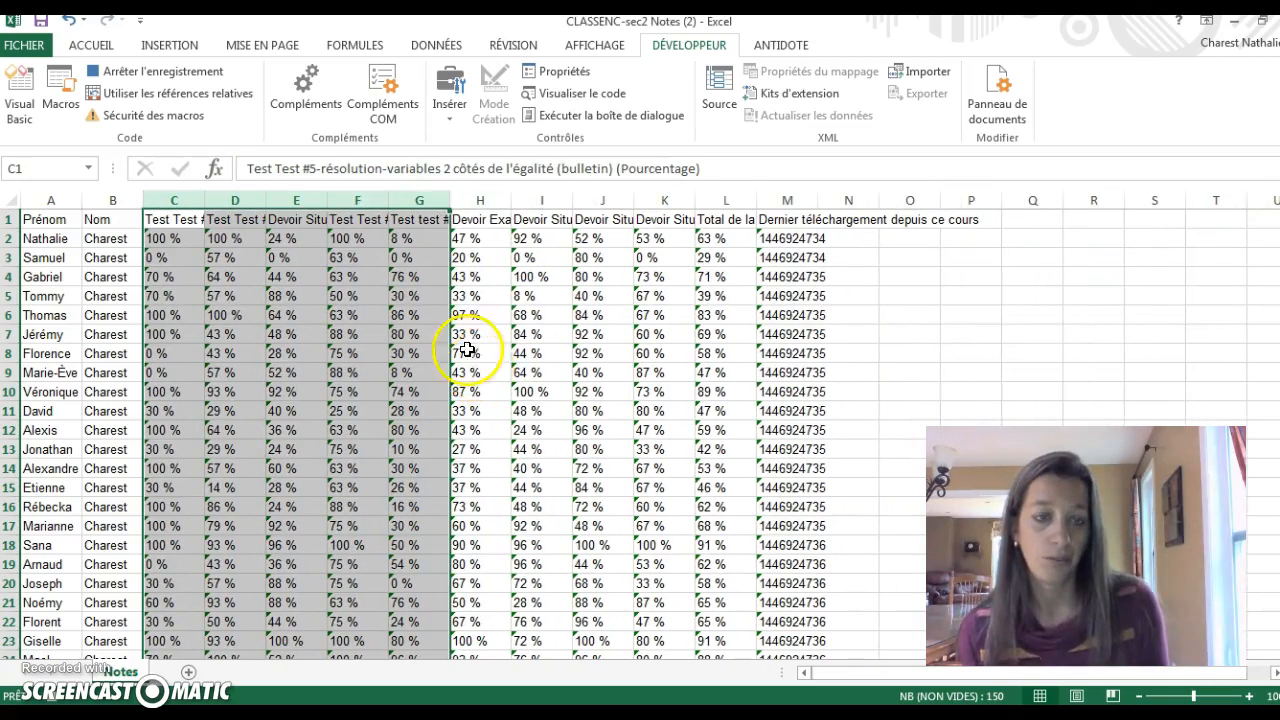
pyautogui.click(787, 199)
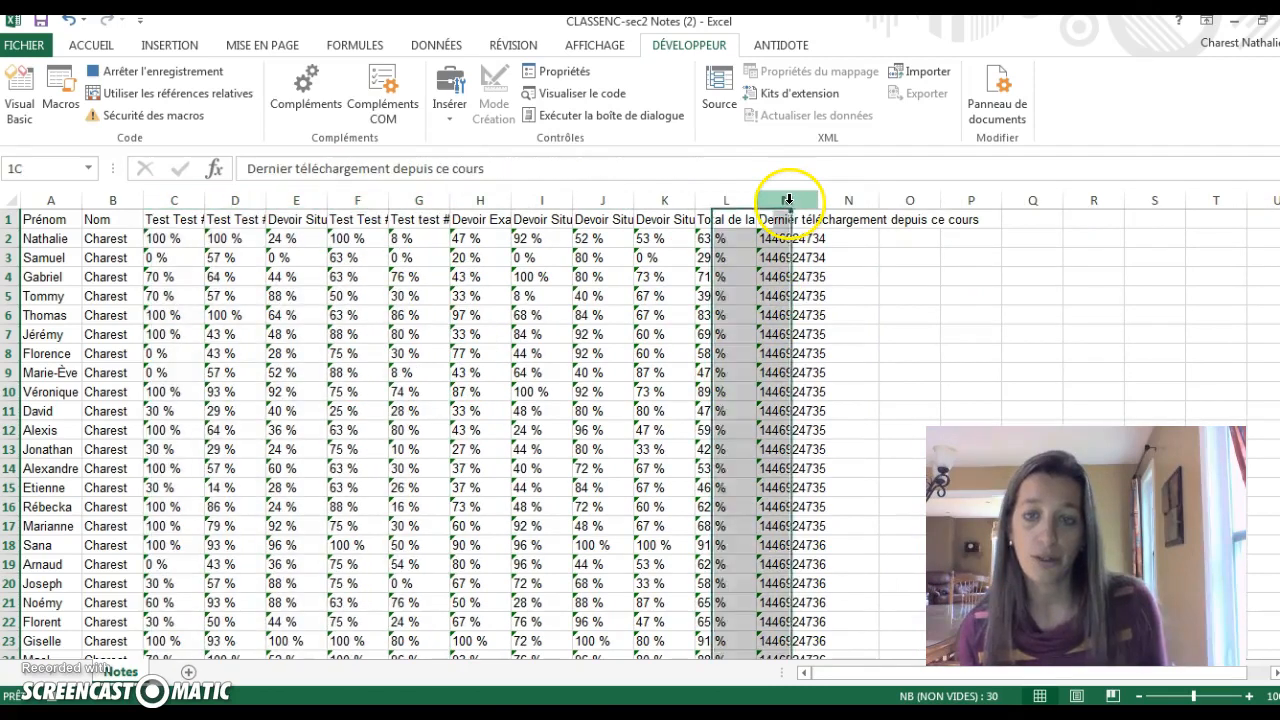
pyautogui.rightClick(787, 201)
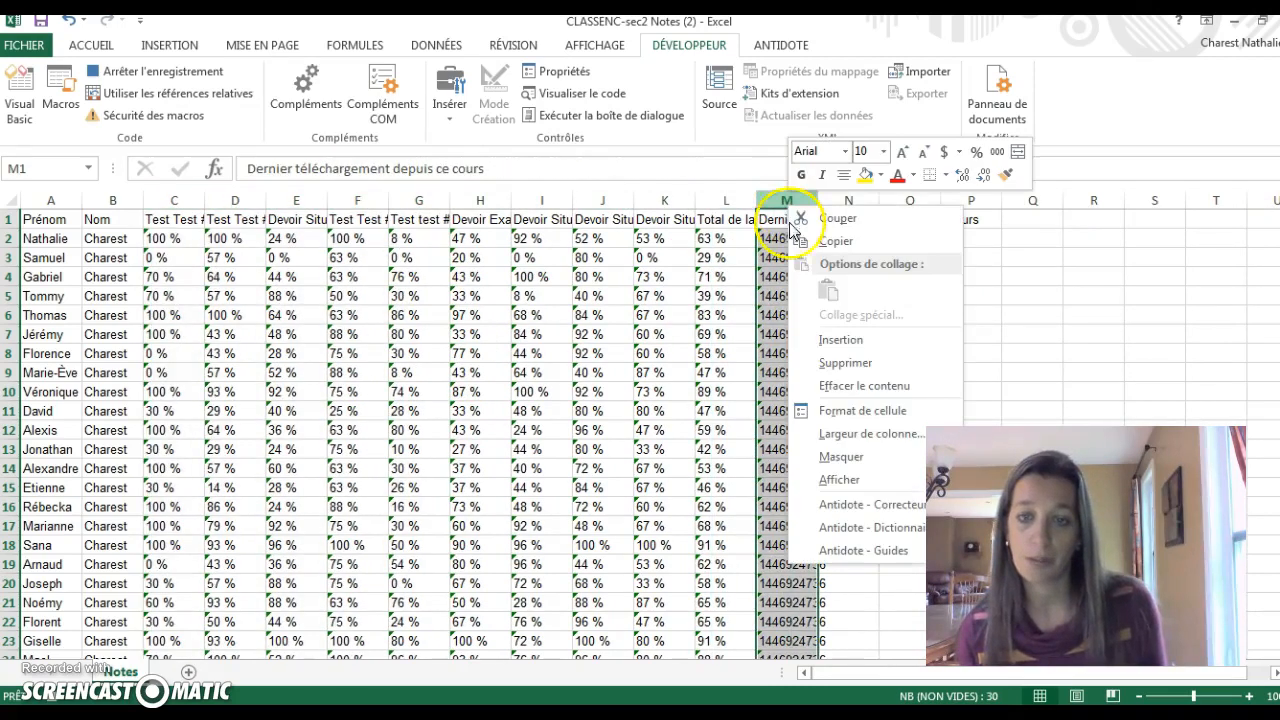
pyautogui.click(858, 367)
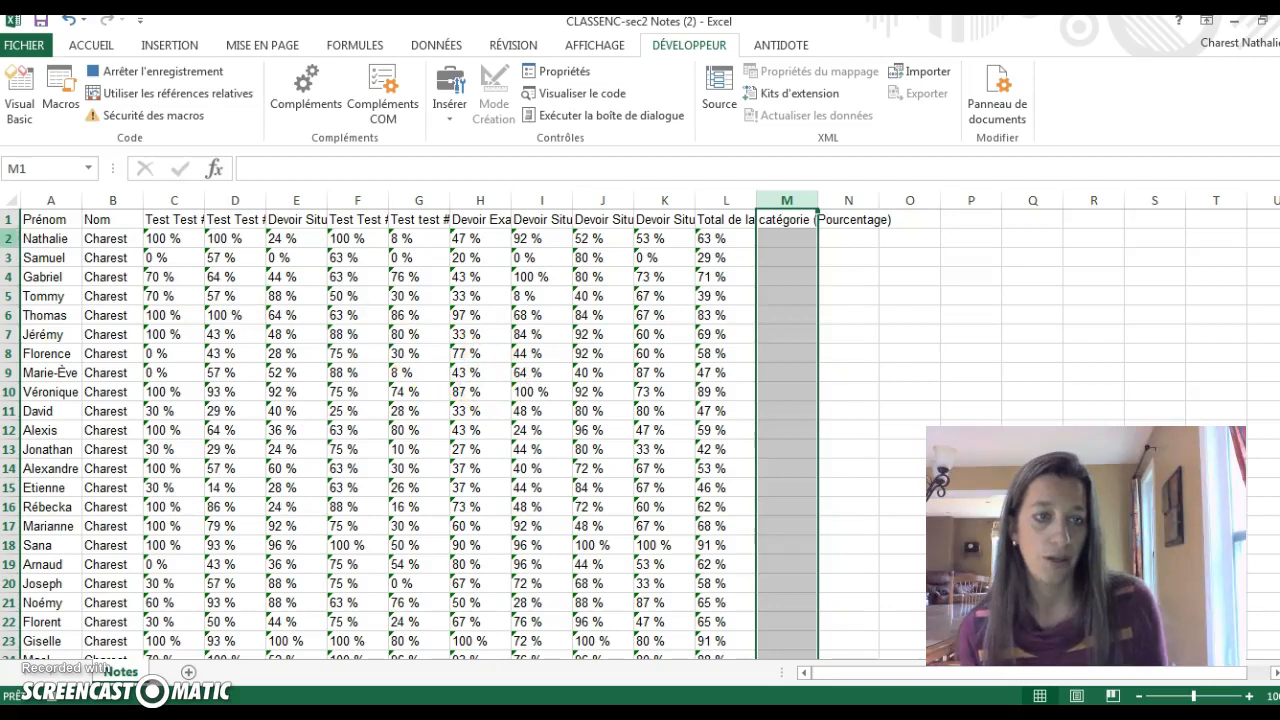
# Rotate the text of header row 1 so that it reads vertically upward
pyautogui.click(14, 219)
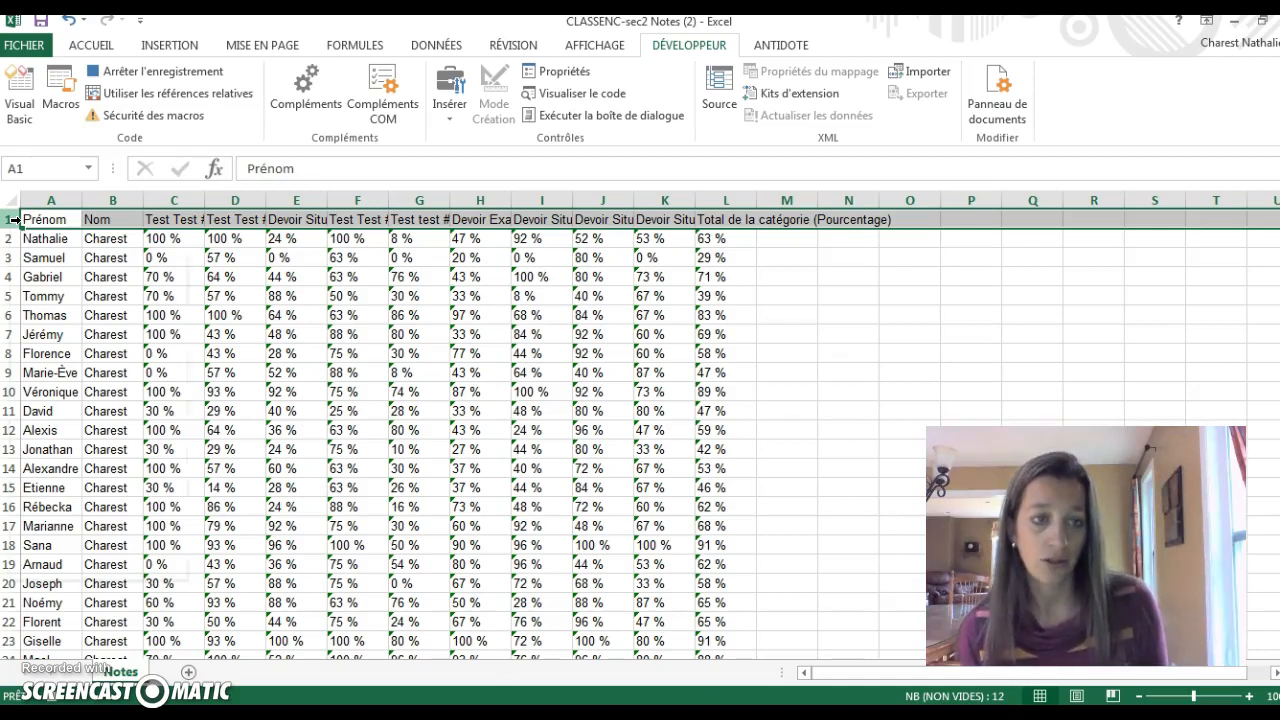
pyautogui.rightClick(12, 220)
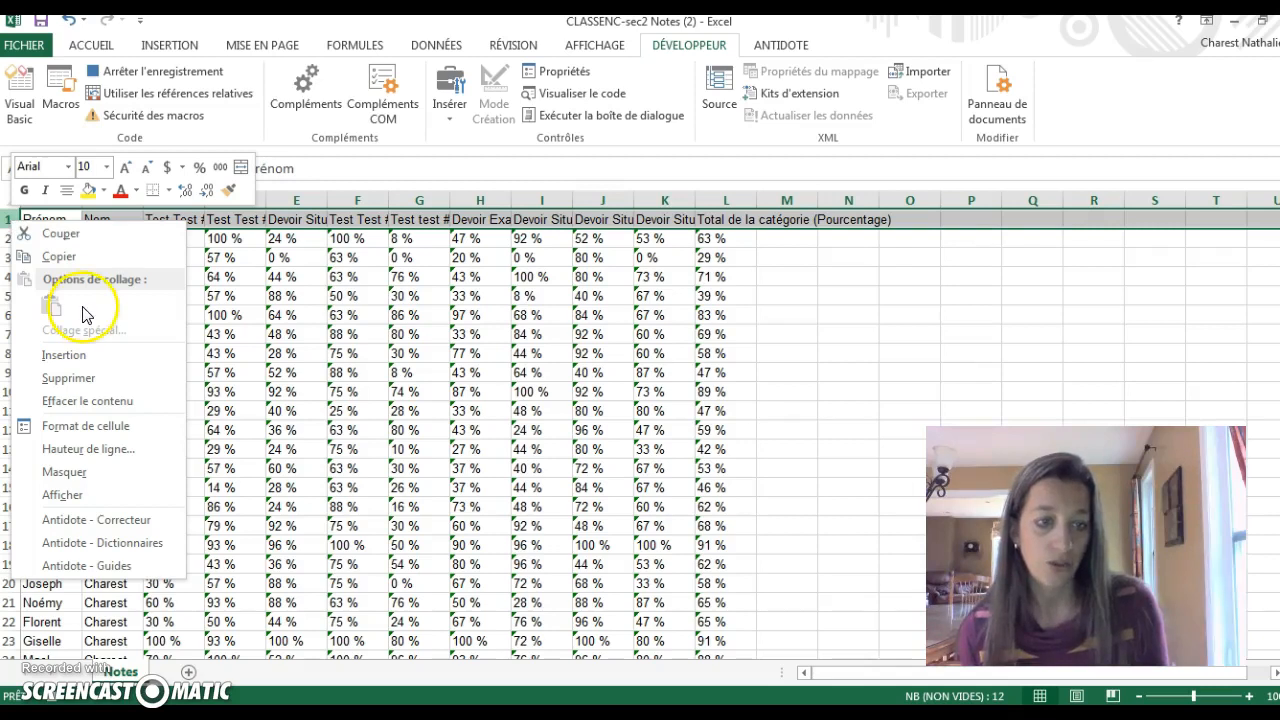
pyautogui.click(128, 426)
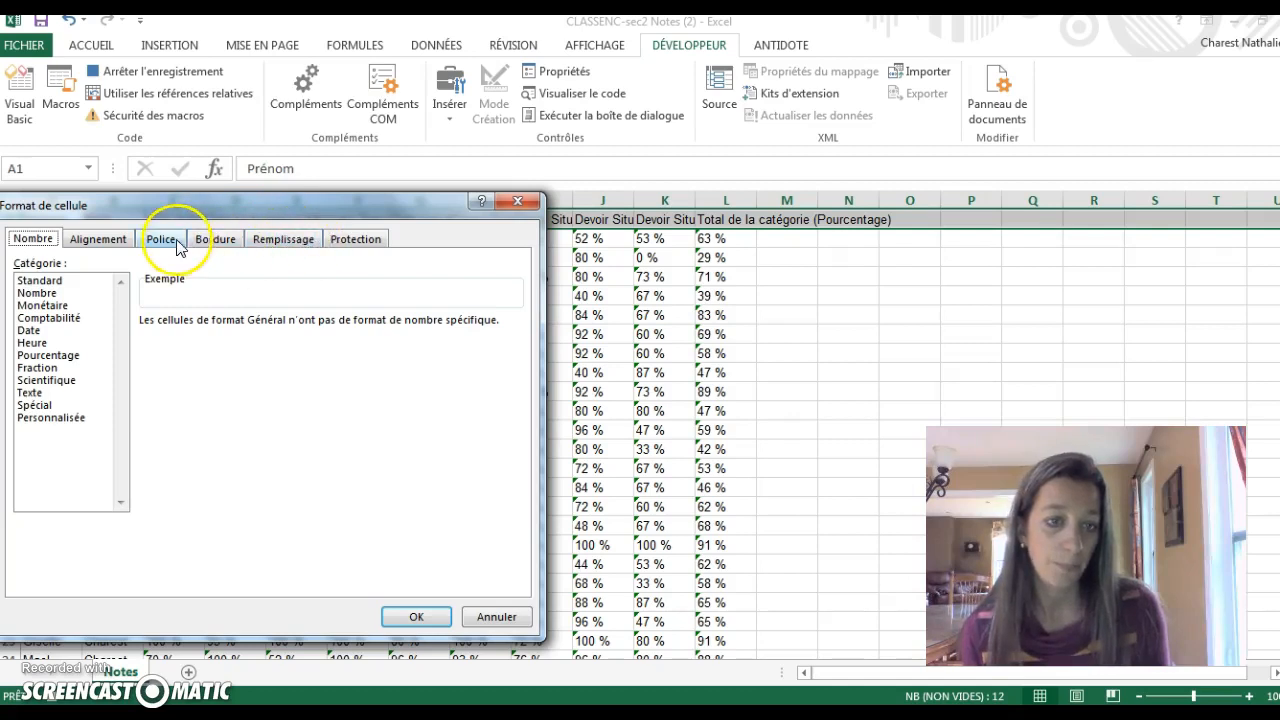
pyautogui.click(98, 239)
pyautogui.moveTo(508, 343); pyautogui.dragTo(457, 286)
pyautogui.click(420, 614)
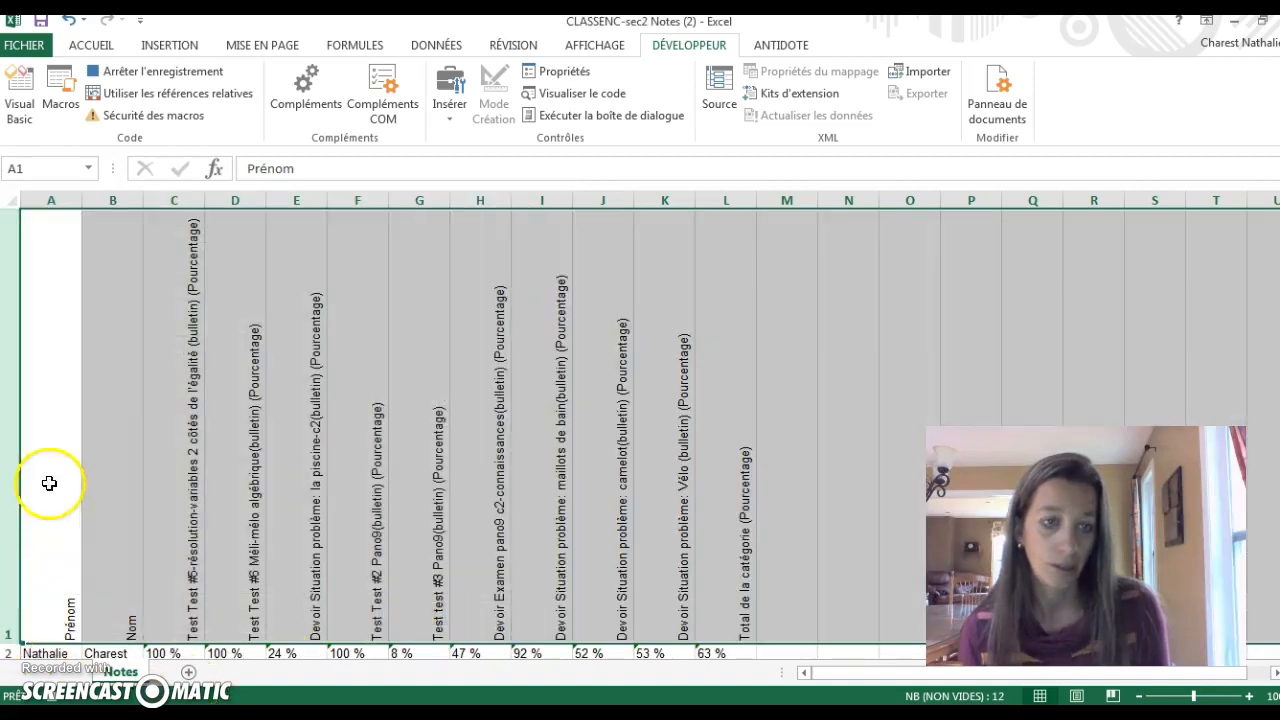
# Set the height of header row 1 to 100
pyautogui.rightClick(20, 456)
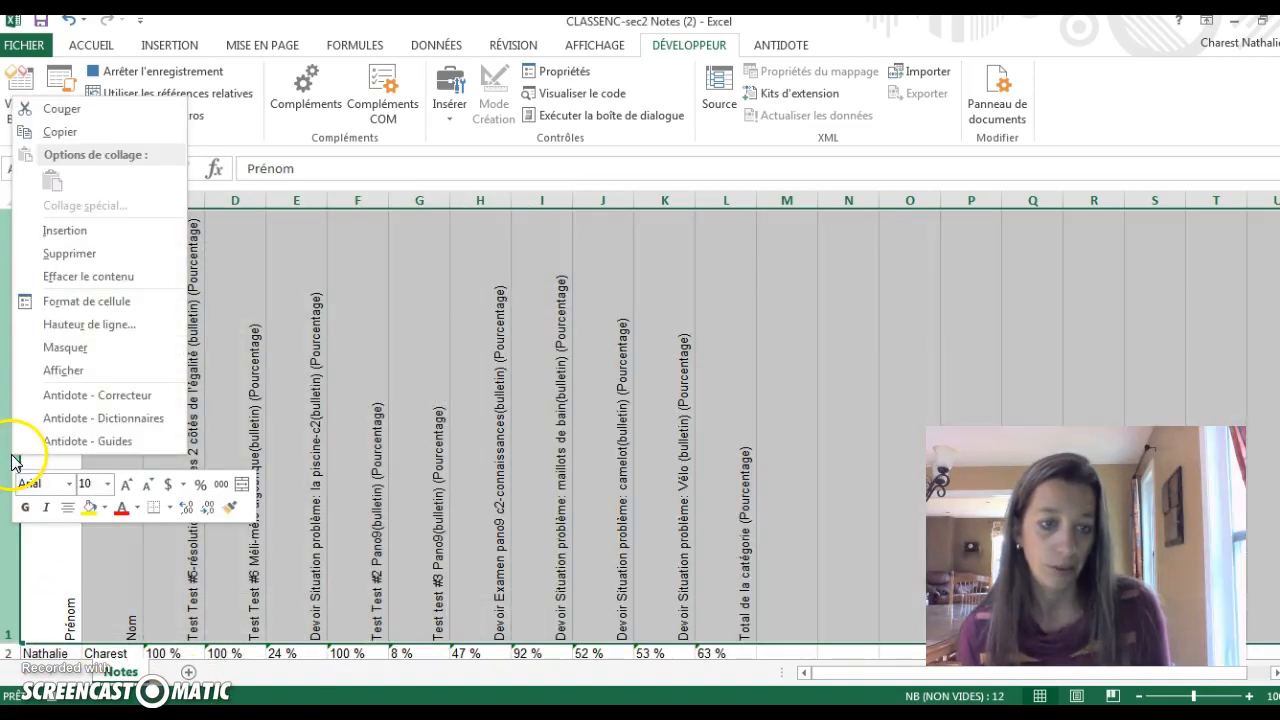
pyautogui.click(92, 324)
pyautogui.write('100')
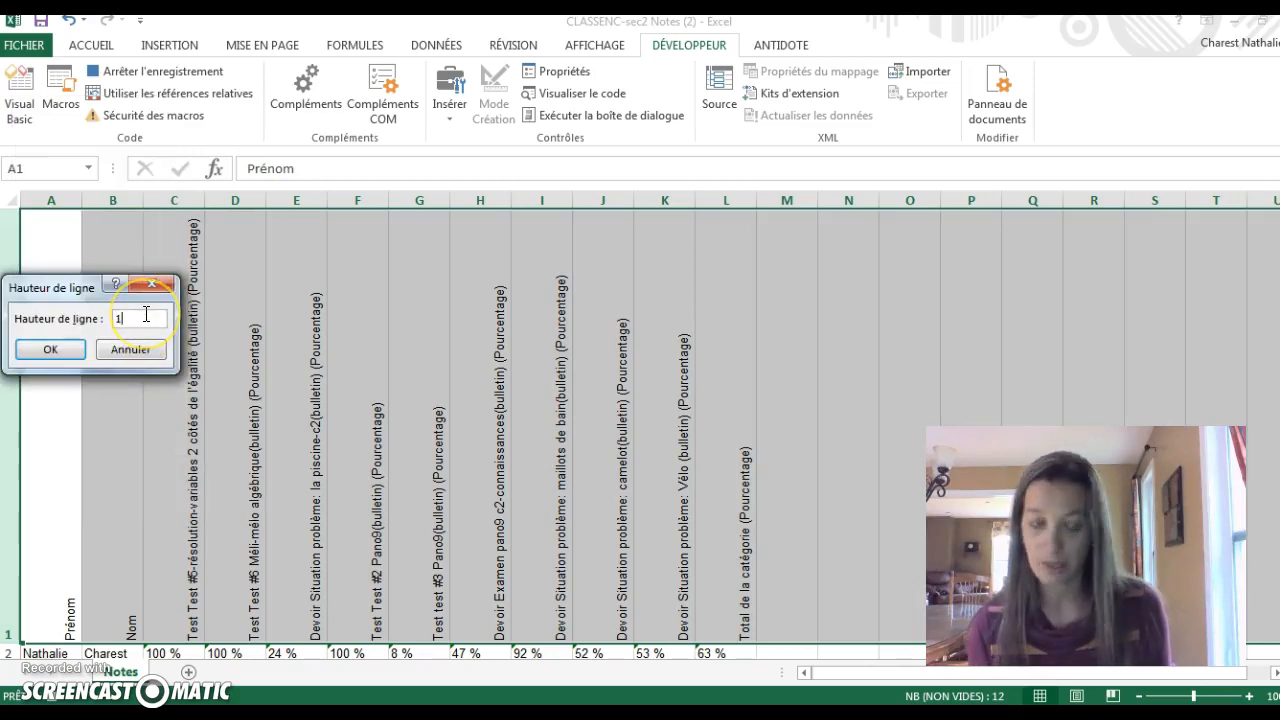
pyautogui.press('Return')
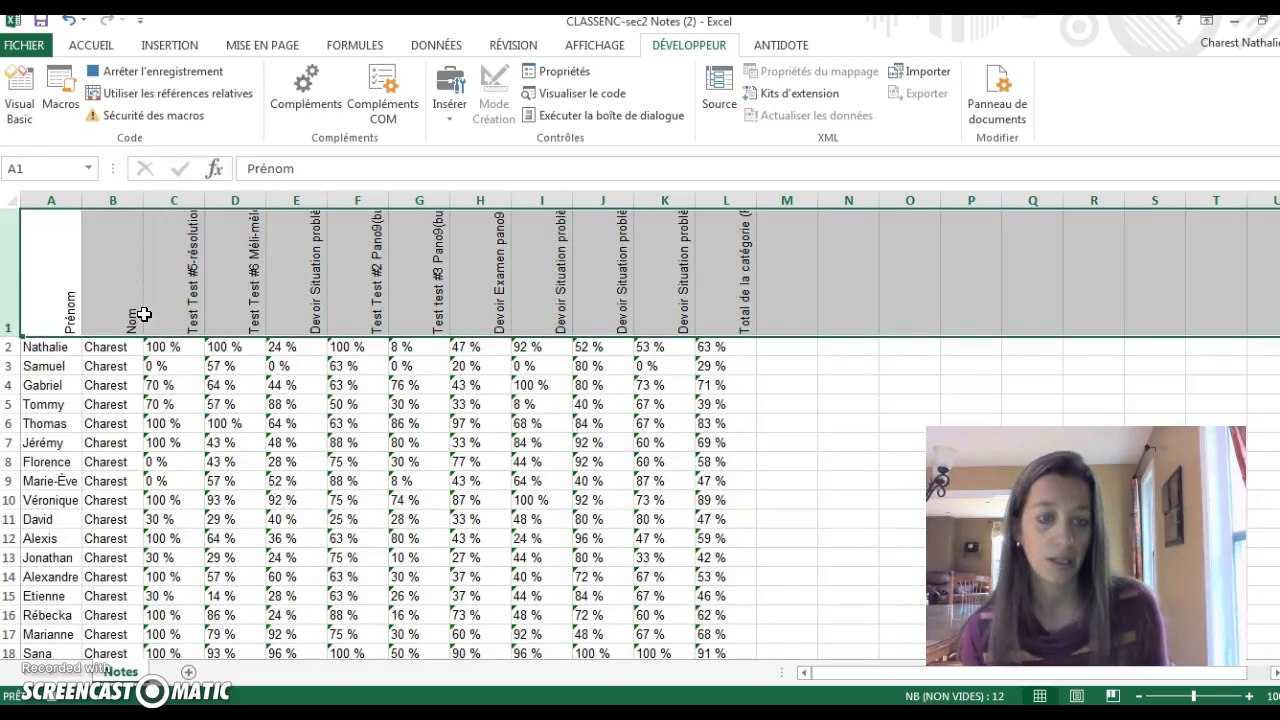
# Convert the text-stored grades in C2 to L30 into numbers
pyautogui.click(420, 366)
pyautogui.click(174, 350)
pyautogui.moveTo(174, 350); pyautogui.dragTo(703, 614)
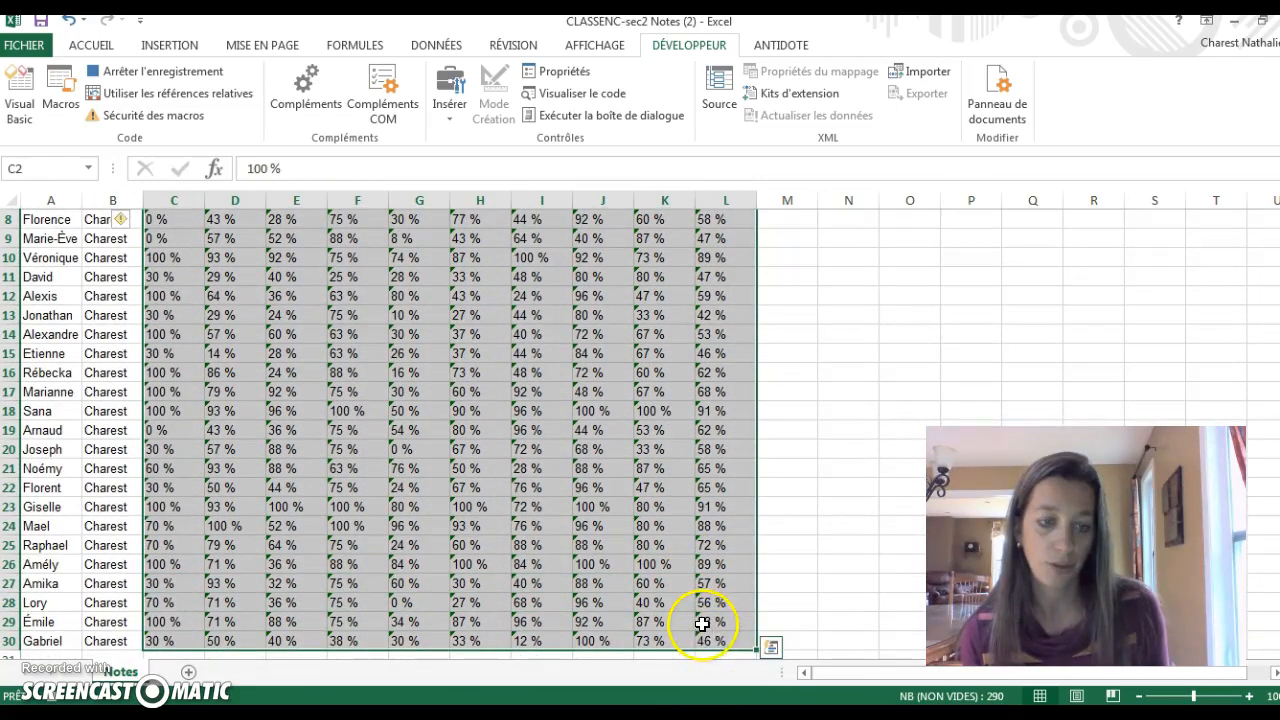
pyautogui.scroll(-1, 700, 620)
pyautogui.scroll(3, 690, 605)
pyautogui.scroll(1, 411, 491)
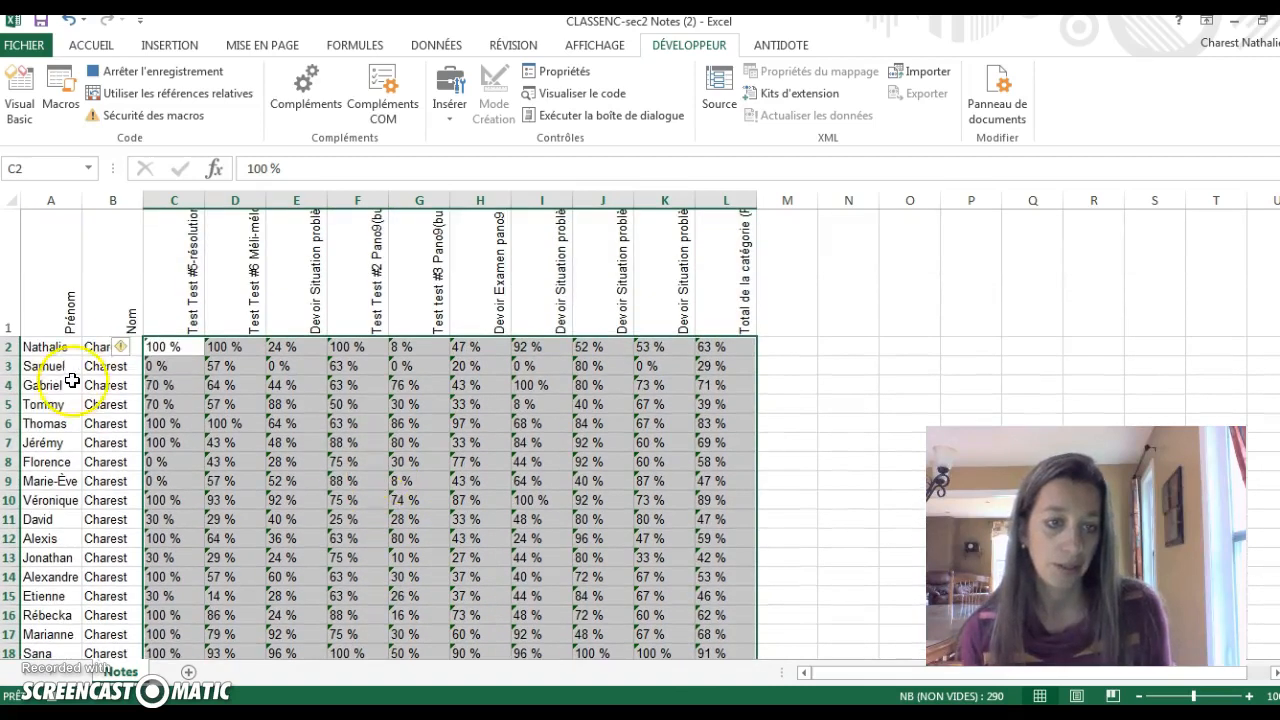
pyautogui.click(128, 352)
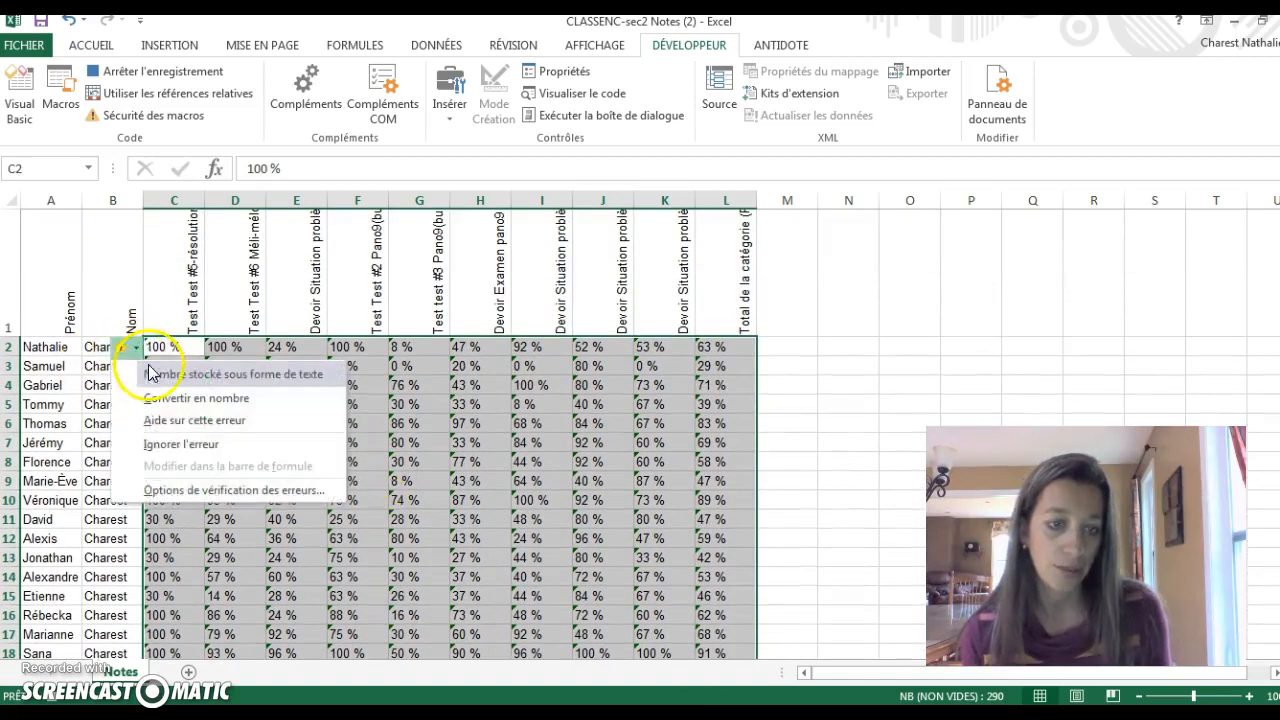
pyautogui.click(196, 398)
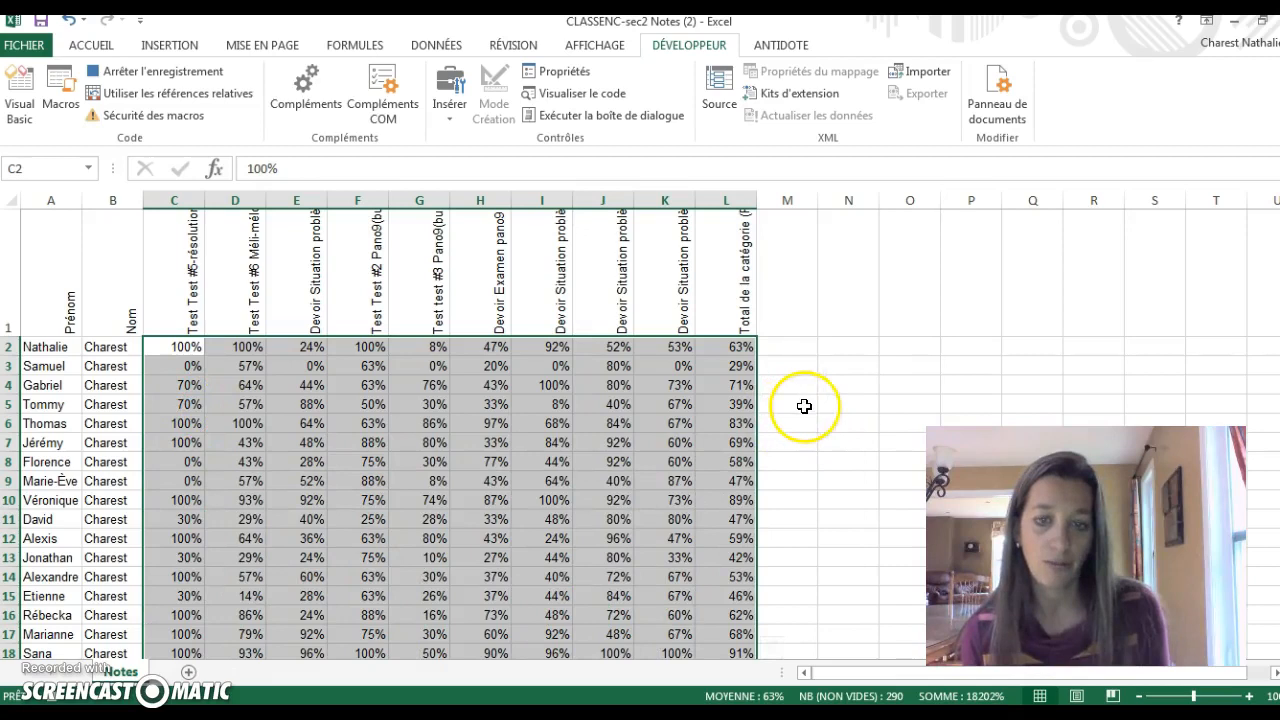
# Check the number format applied to the category total in cell L2
pyautogui.click(735, 348)
pyautogui.rightClick(735, 348)
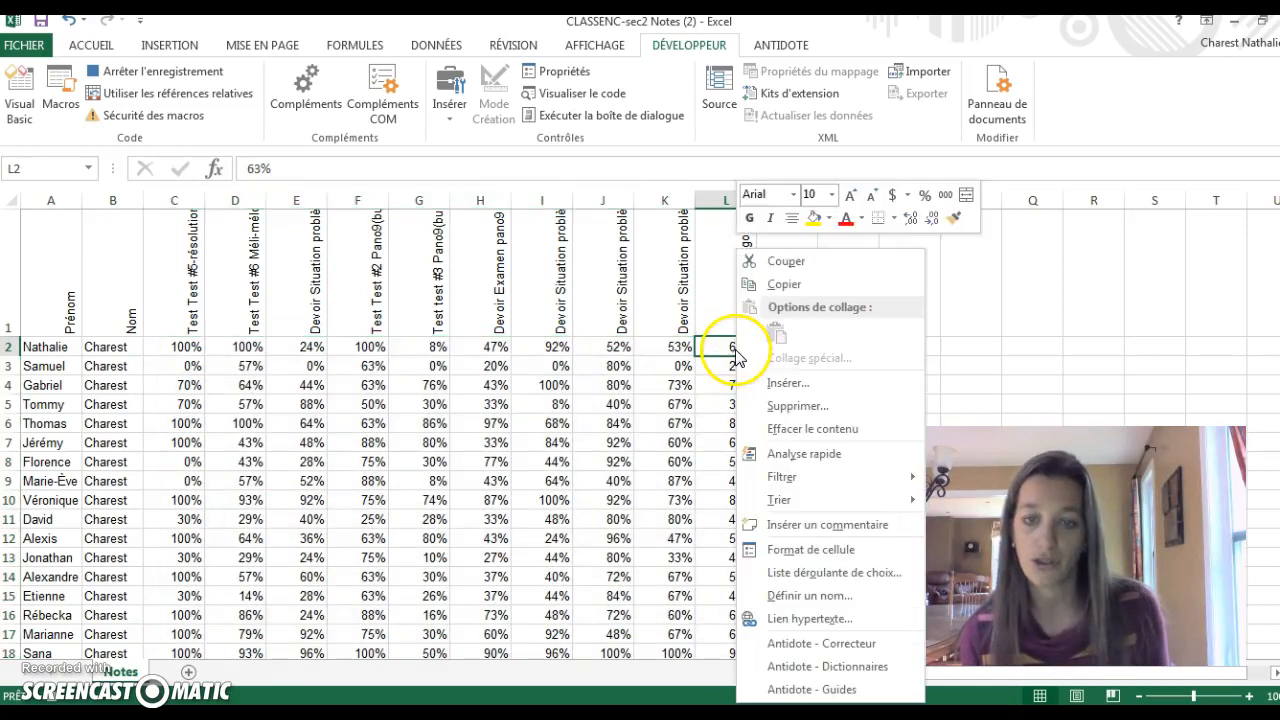
pyautogui.click(837, 551)
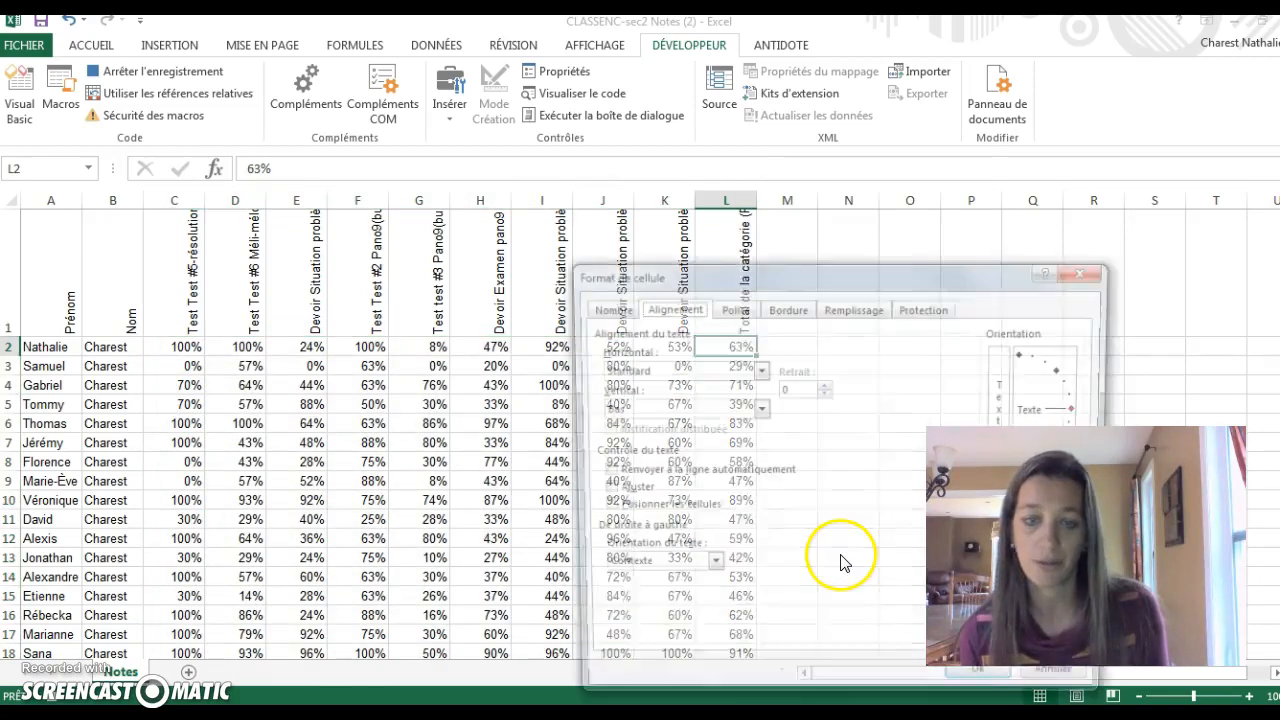
pyautogui.click(607, 308)
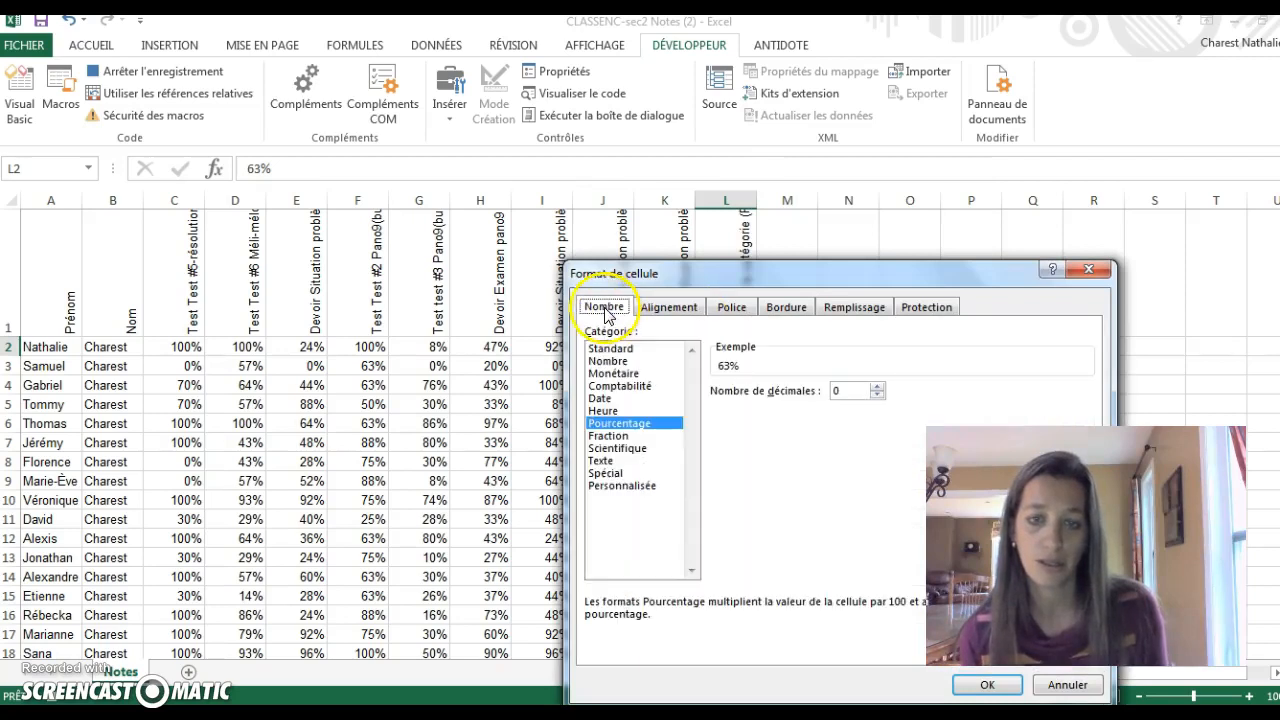
pyautogui.click(1088, 270)
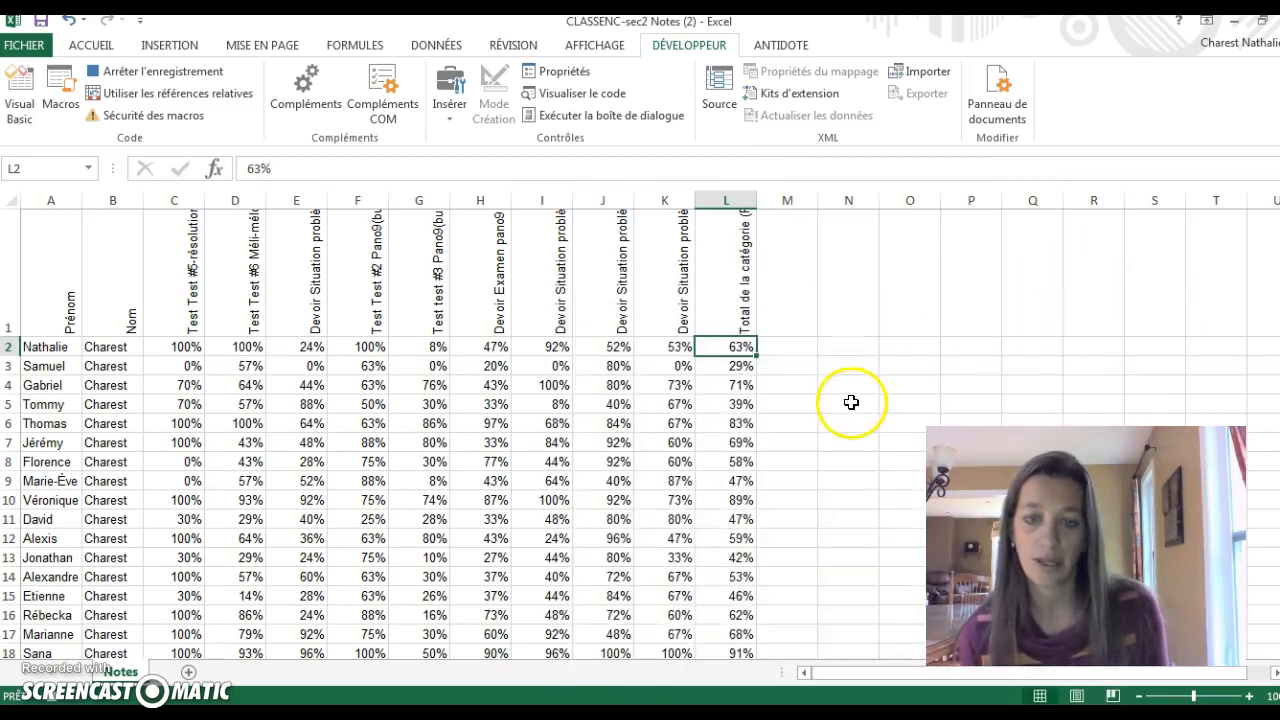
# Add the heading Moyenne in cell M1, beside the category total column
pyautogui.click(800, 326)
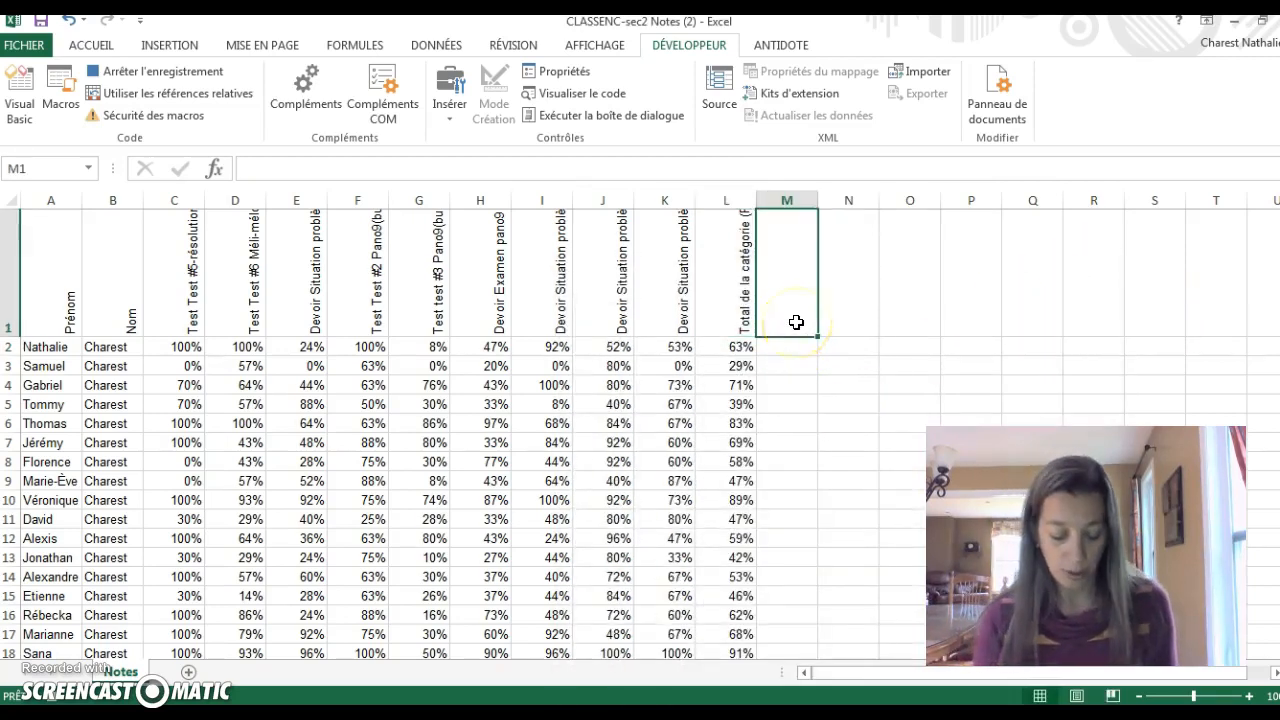
pyautogui.write('Moyenne')
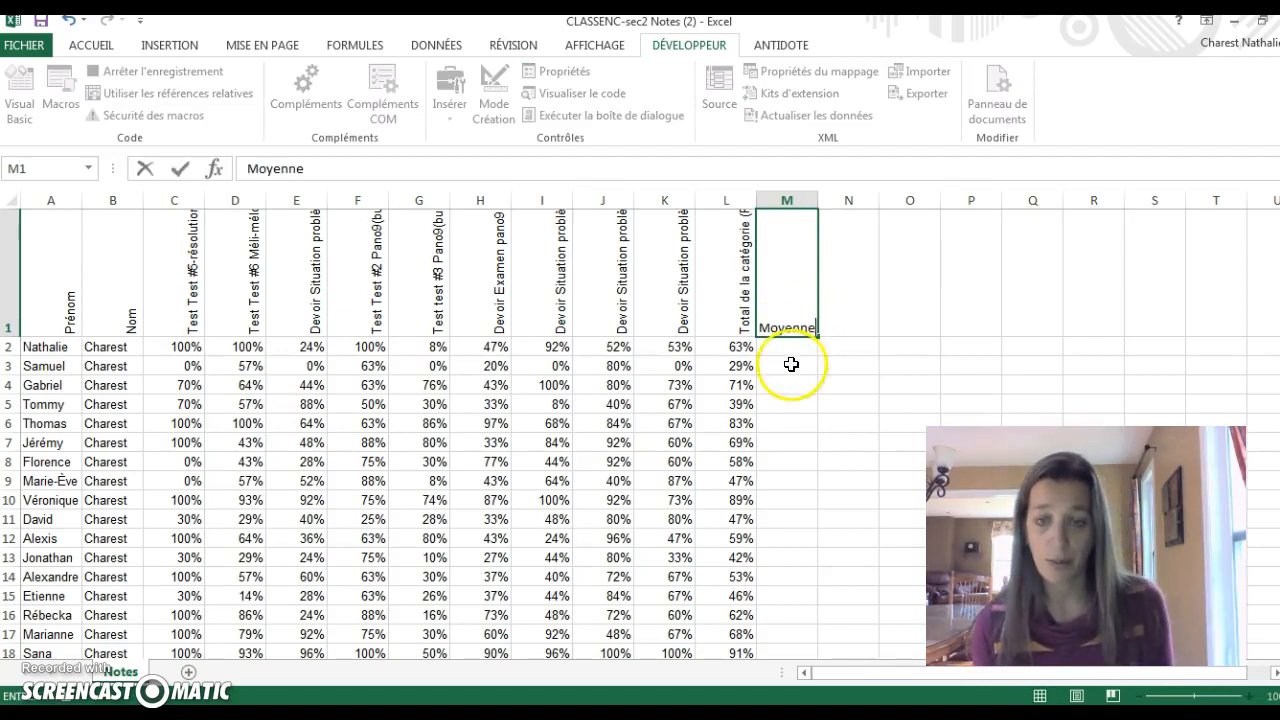
pyautogui.click(785, 349)
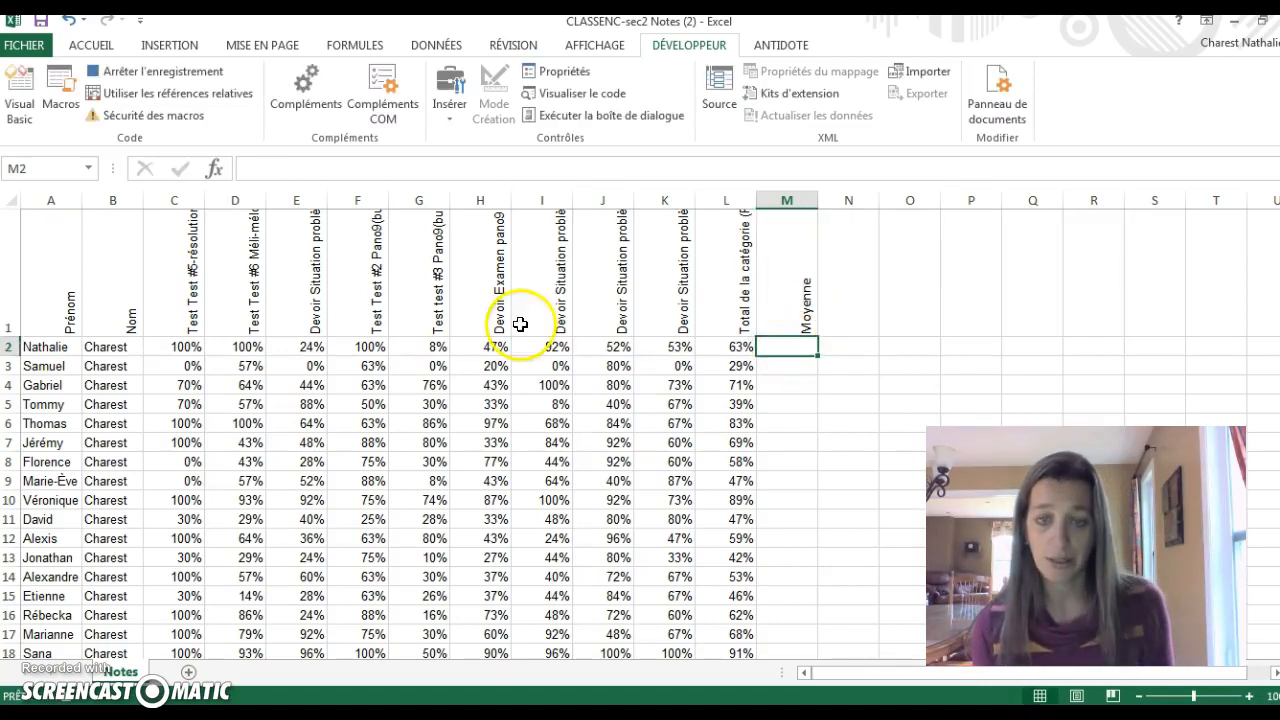
# Insert a blank row beneath the header row and reduce its height
pyautogui.rightClick(10, 350)
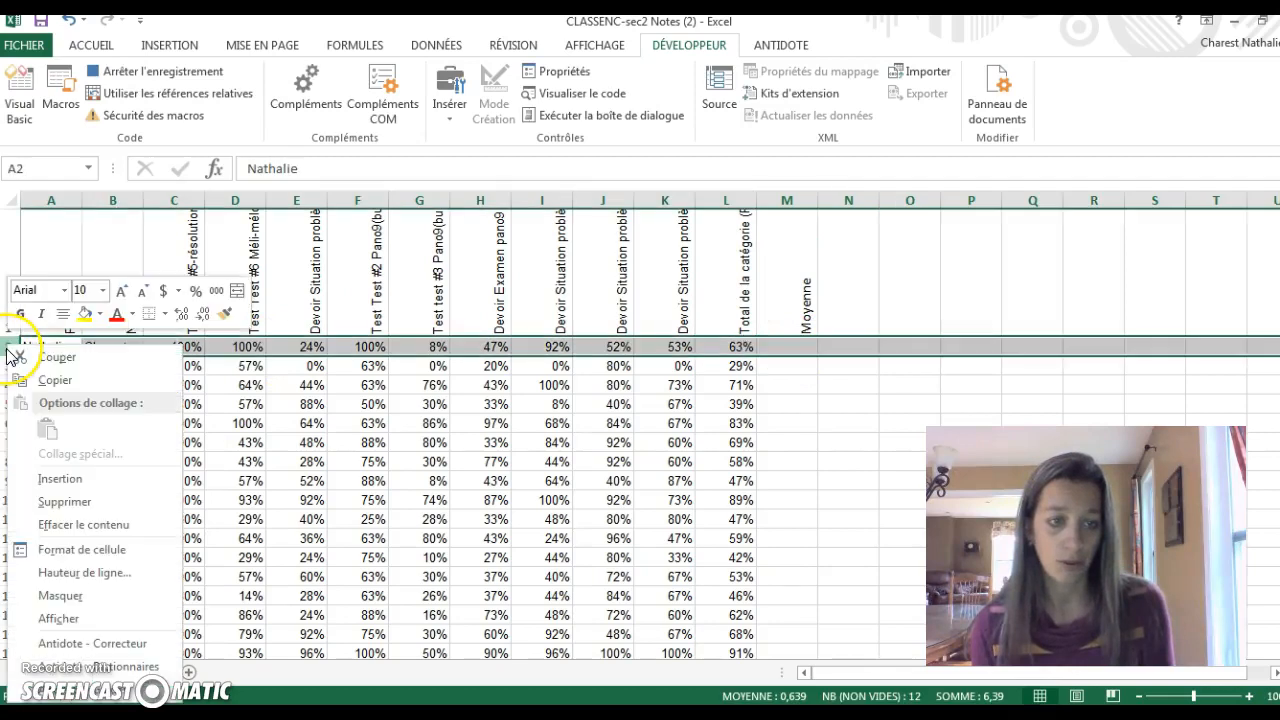
pyautogui.click(60, 479)
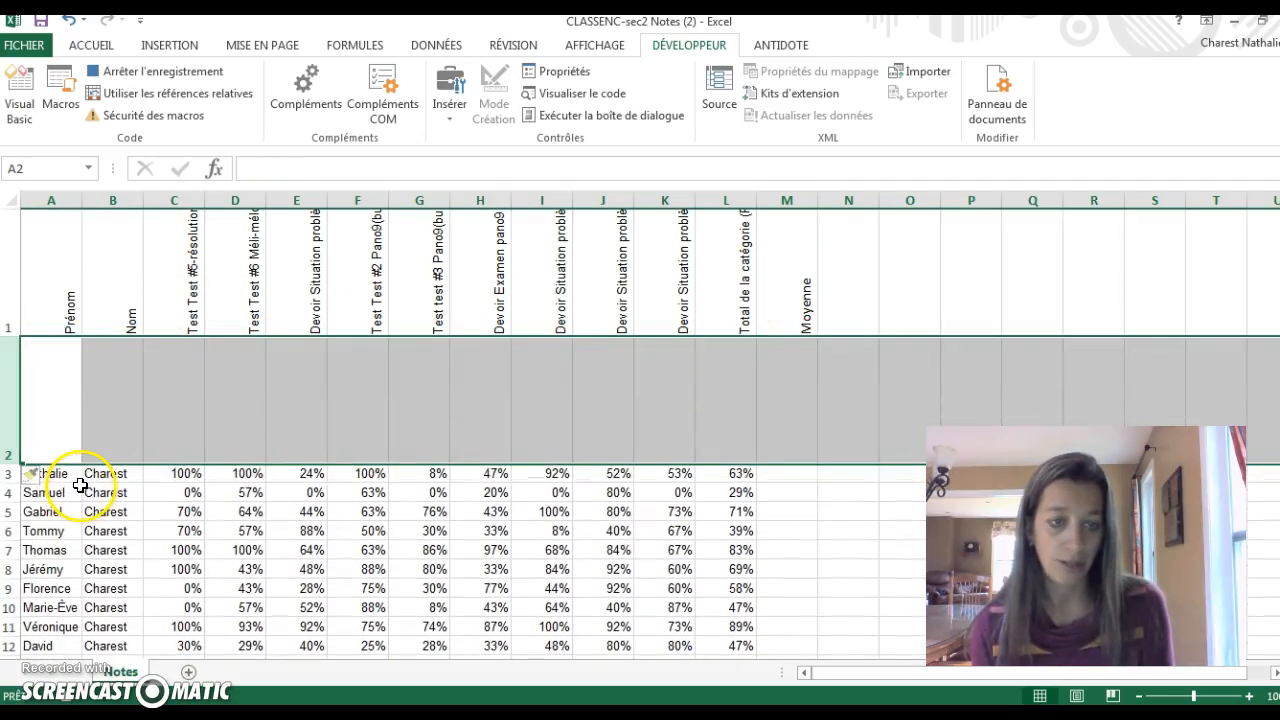
pyautogui.moveTo(14, 462); pyautogui.dragTo(14, 386)
# Apply the Nombre number format with 2 decimals to the blank row 2
pyautogui.rightClick(14, 378)
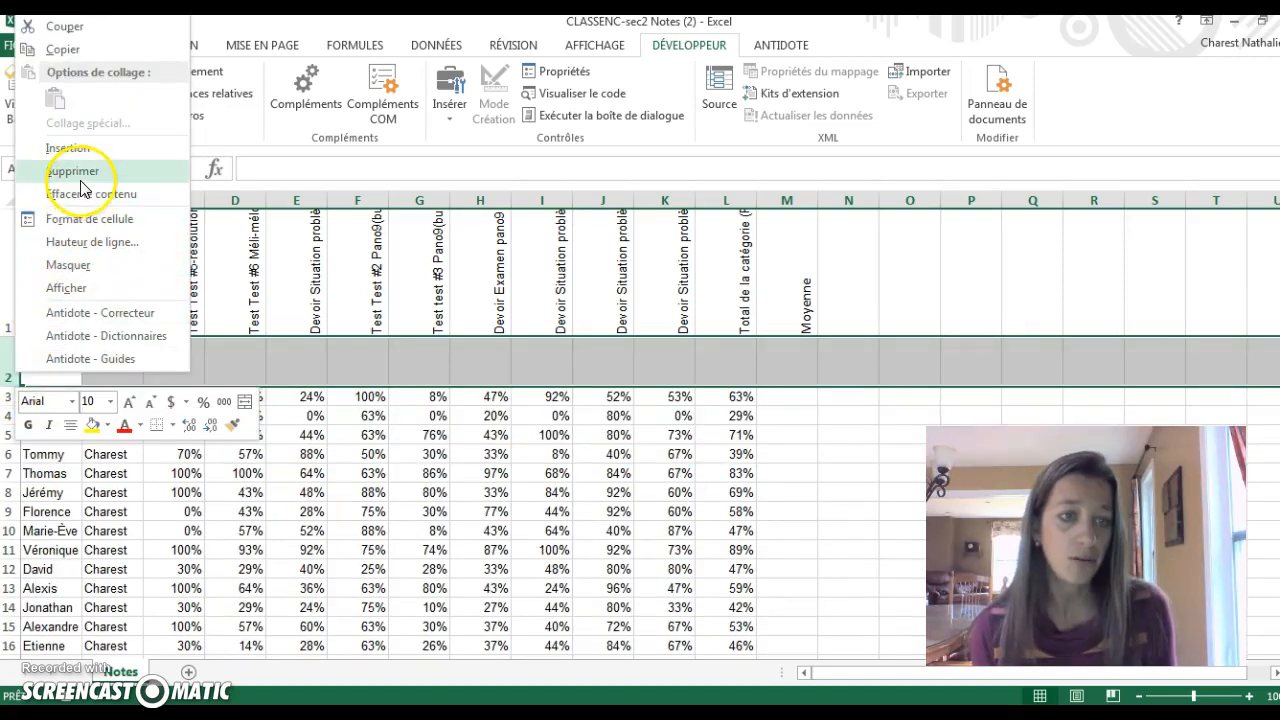
pyautogui.click(98, 218)
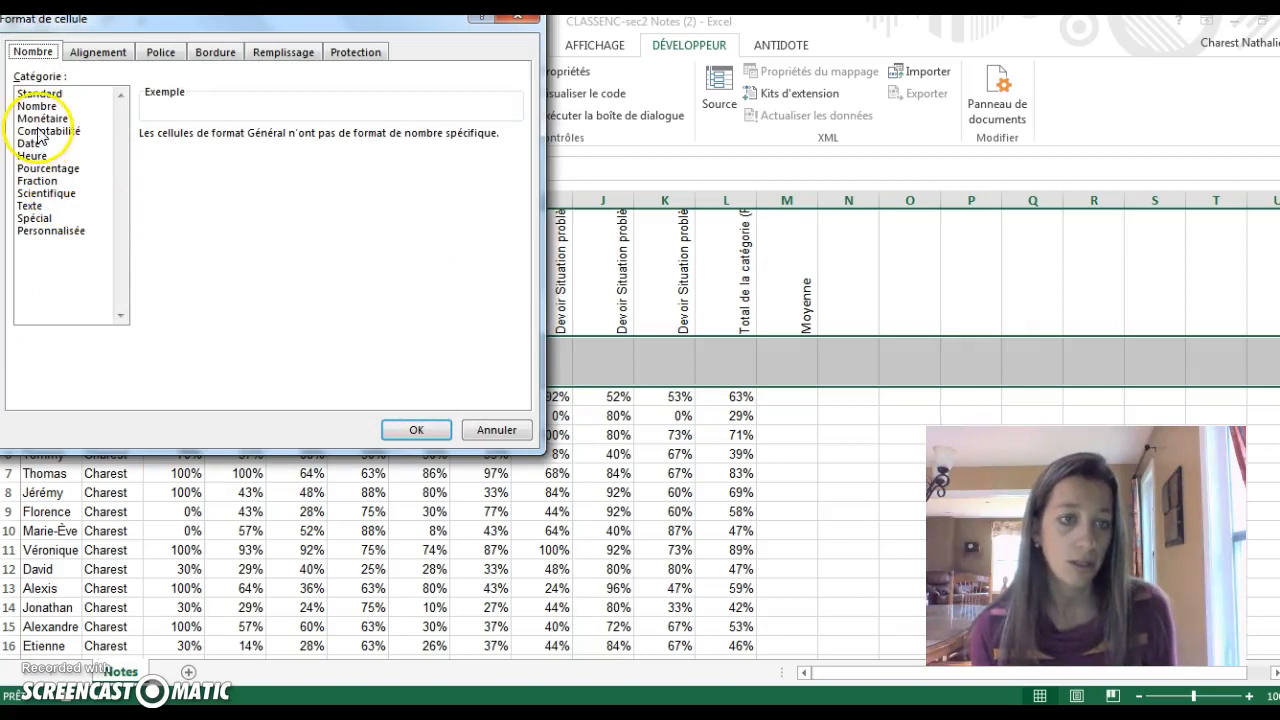
pyautogui.click(40, 96)
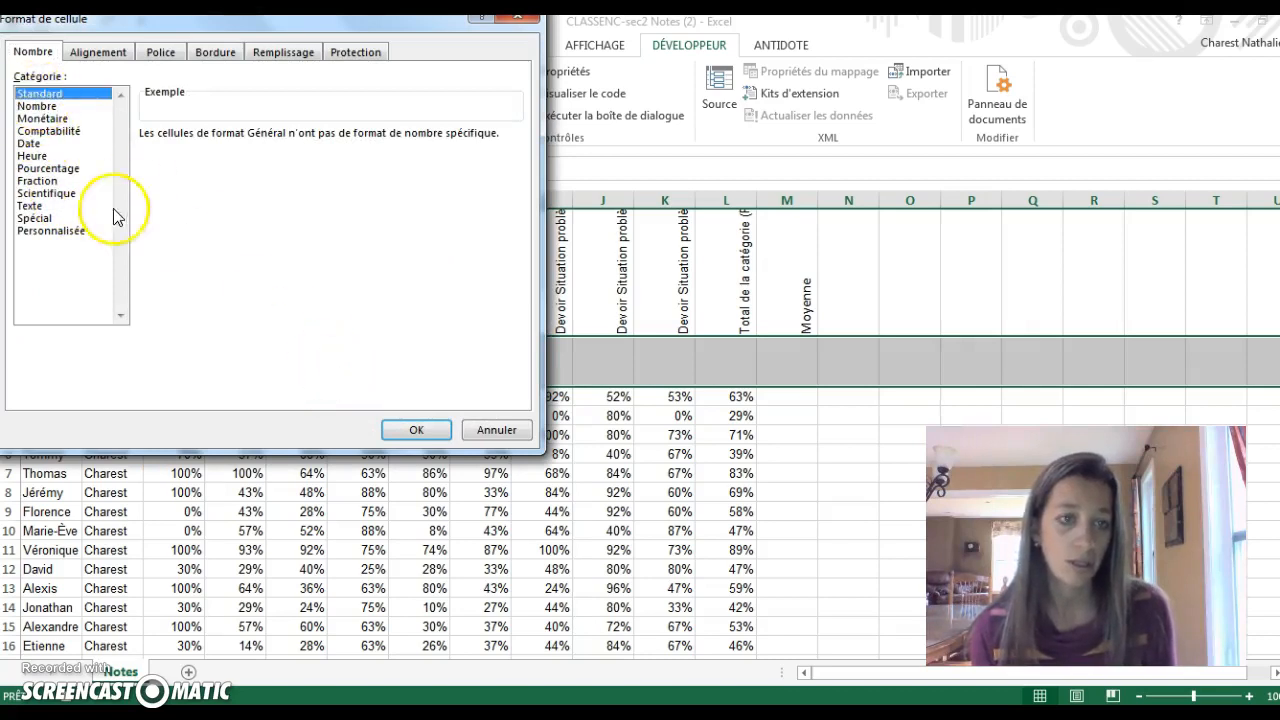
pyautogui.click(37, 106)
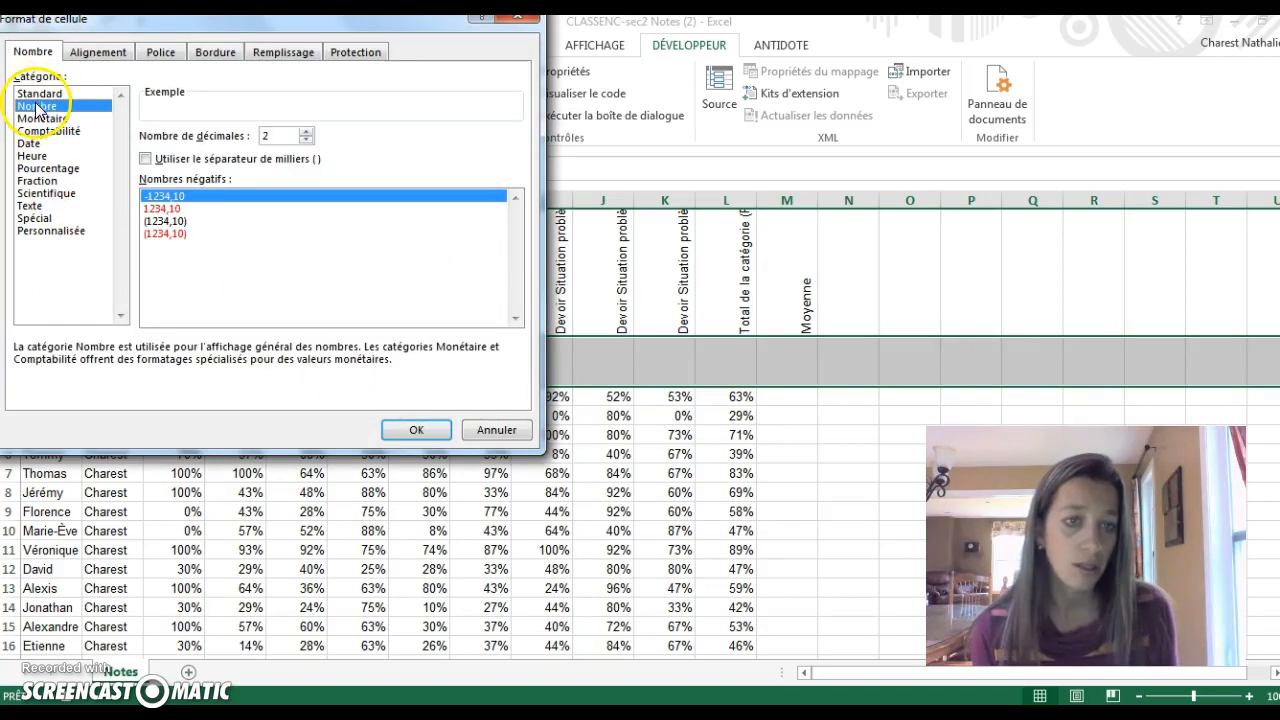
pyautogui.click(414, 429)
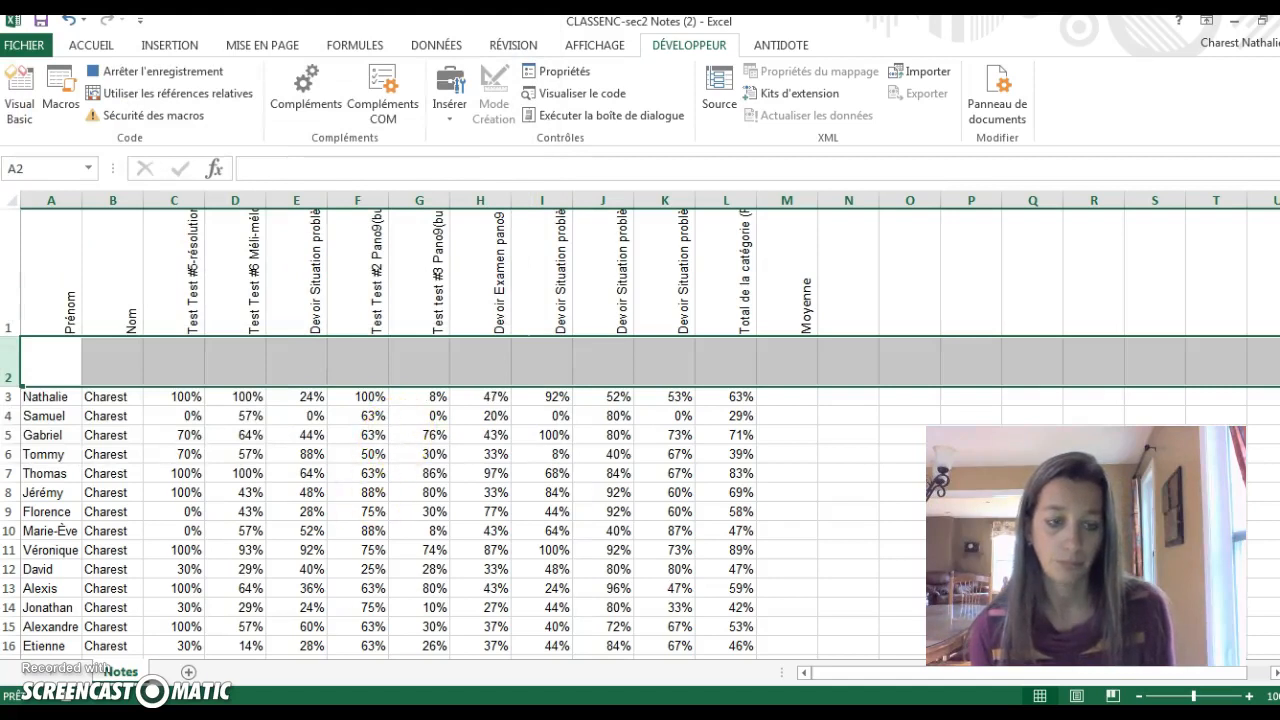
# Shrink row 2 and enter the weights 0,05, 0,1, 0,05, 0,05, 0,1, 0,2, 0,2, 0,2 and 0,05 in C2 to K2
pyautogui.moveTo(23, 386); pyautogui.dragTo(23, 356)
pyautogui.write('0,05\t0,1\t0,05\t0,05\t0,1\t0,2\t0,2\t0,2\t0,05')
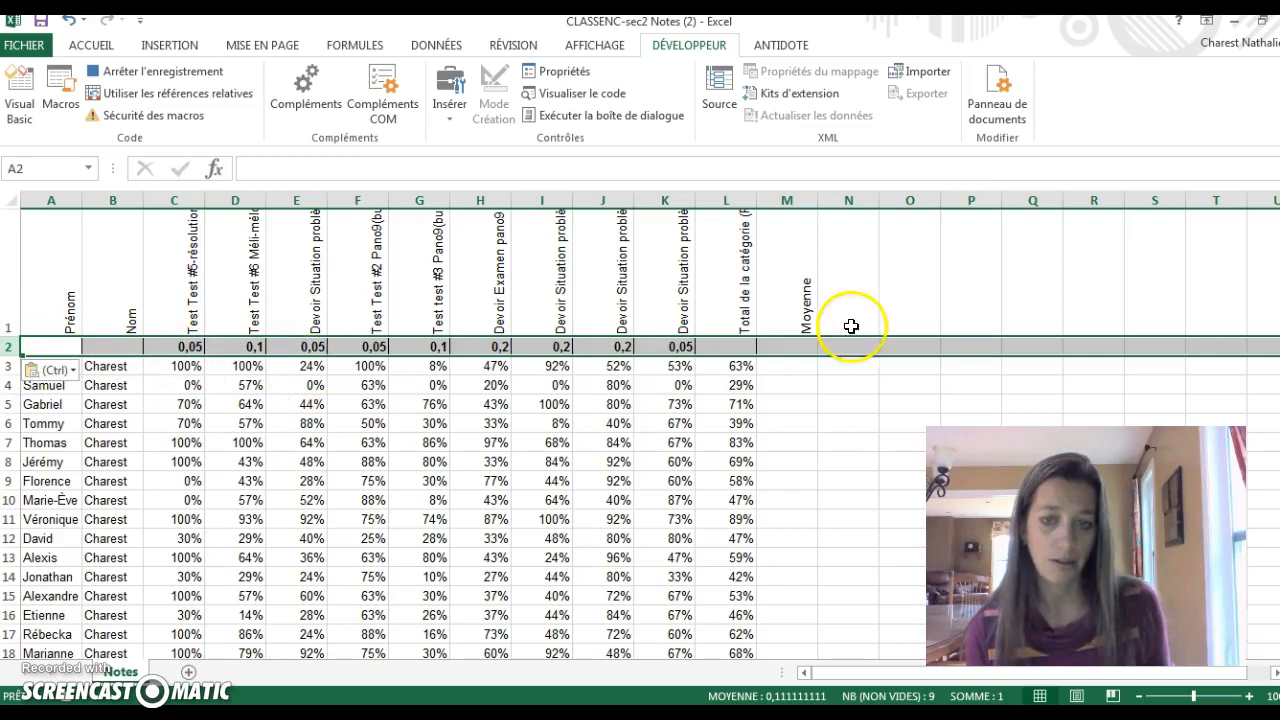
# Enter the weighted average formula =C3*C$2+D3*D$2+E3*E$2+F3*F$2+G3*G$2+H3*H$2+I3*I$2+J3*J$2+K3*K$2 in M3 and review its cell references
pyautogui.click(788, 349)
pyautogui.click(794, 370)
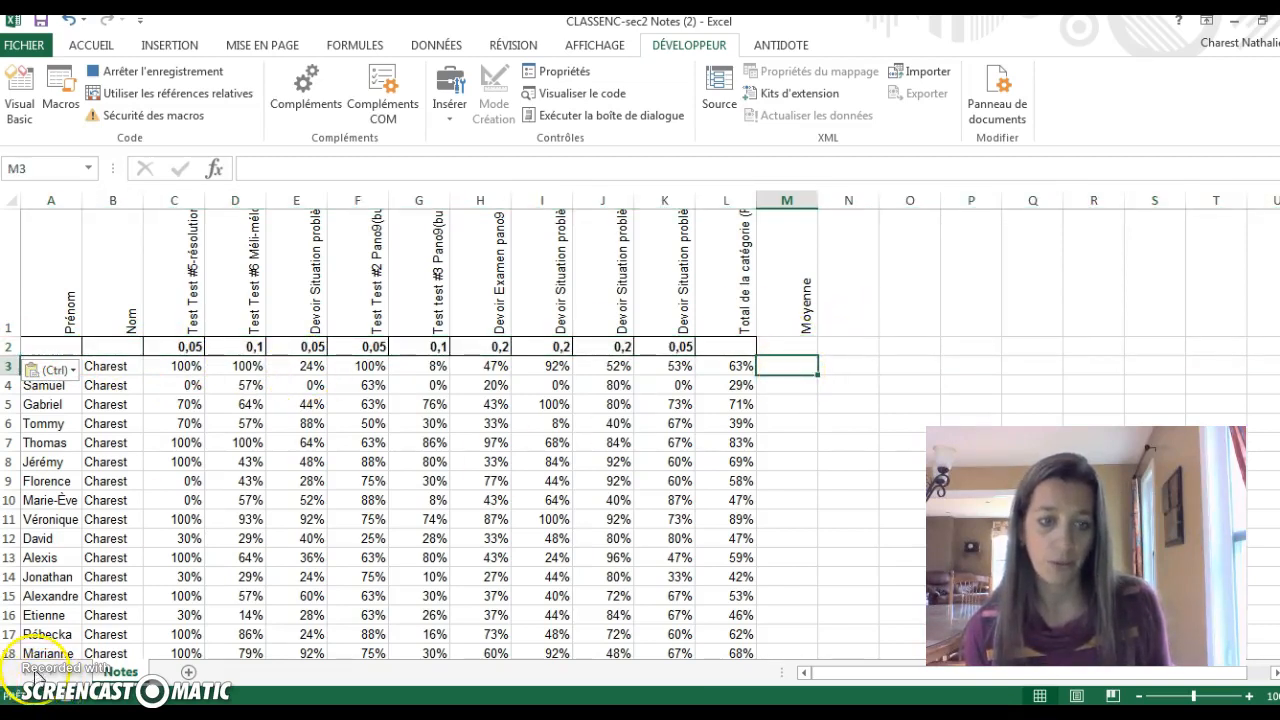
pyautogui.write('=C3*C$2+D3*D$2+E3*E$2+F3*F$2+G3*G$2+H3*H$2+I3*I$2+J3*J$2+K3*K$2')
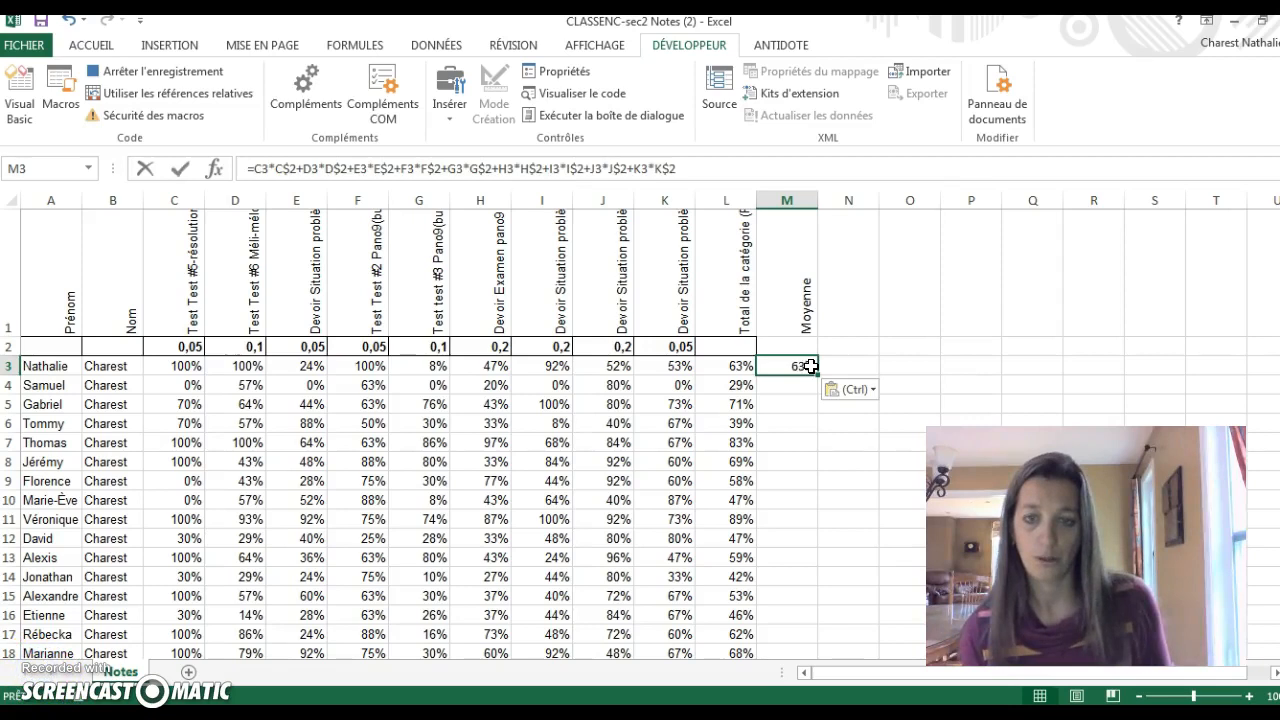
pyautogui.click(628, 170)
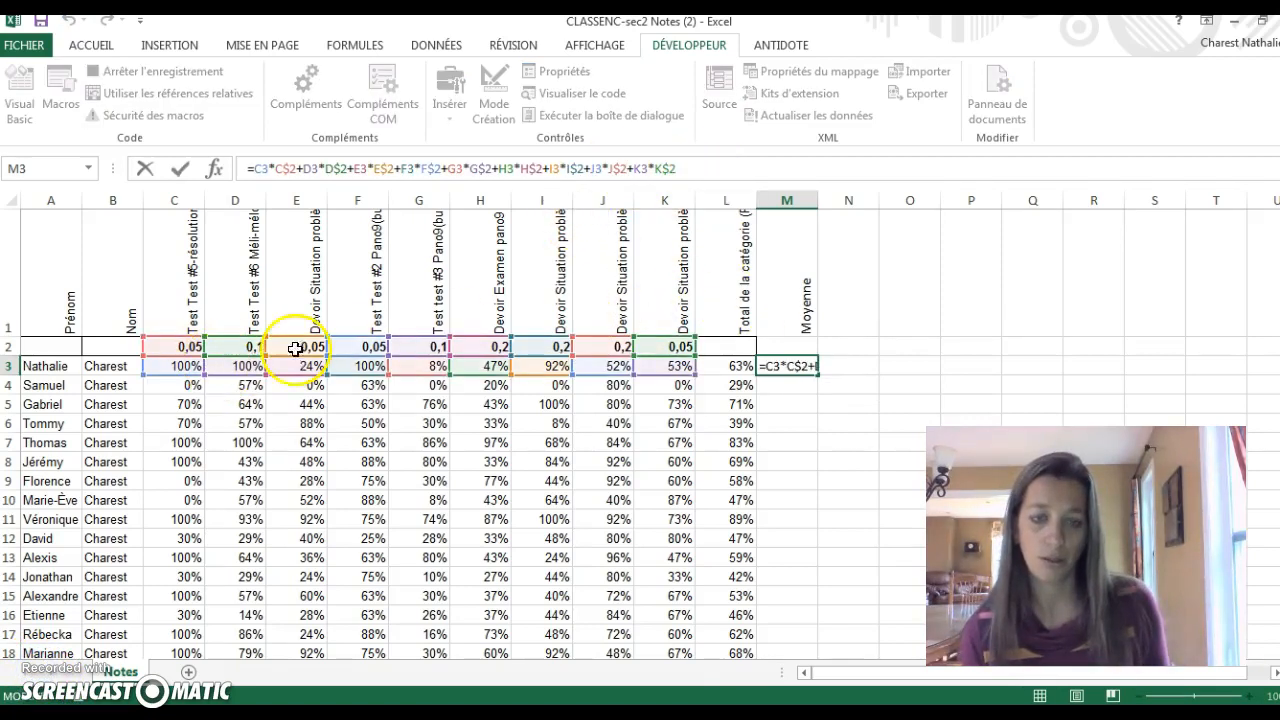
pyautogui.click(786, 389)
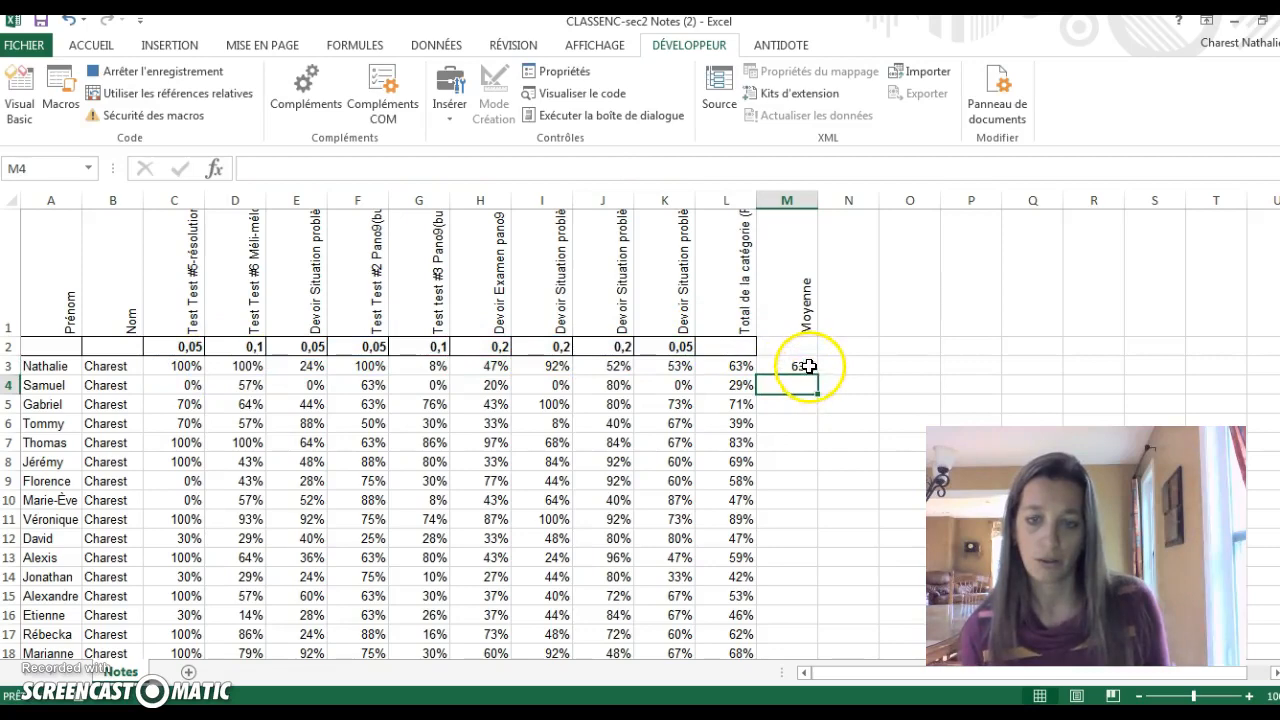
# Fill the weighted average formula from M3 down to M35 and stop recording the macro
pyautogui.click(810, 367)
pyautogui.moveTo(817, 375); pyautogui.dragTo(803, 630)
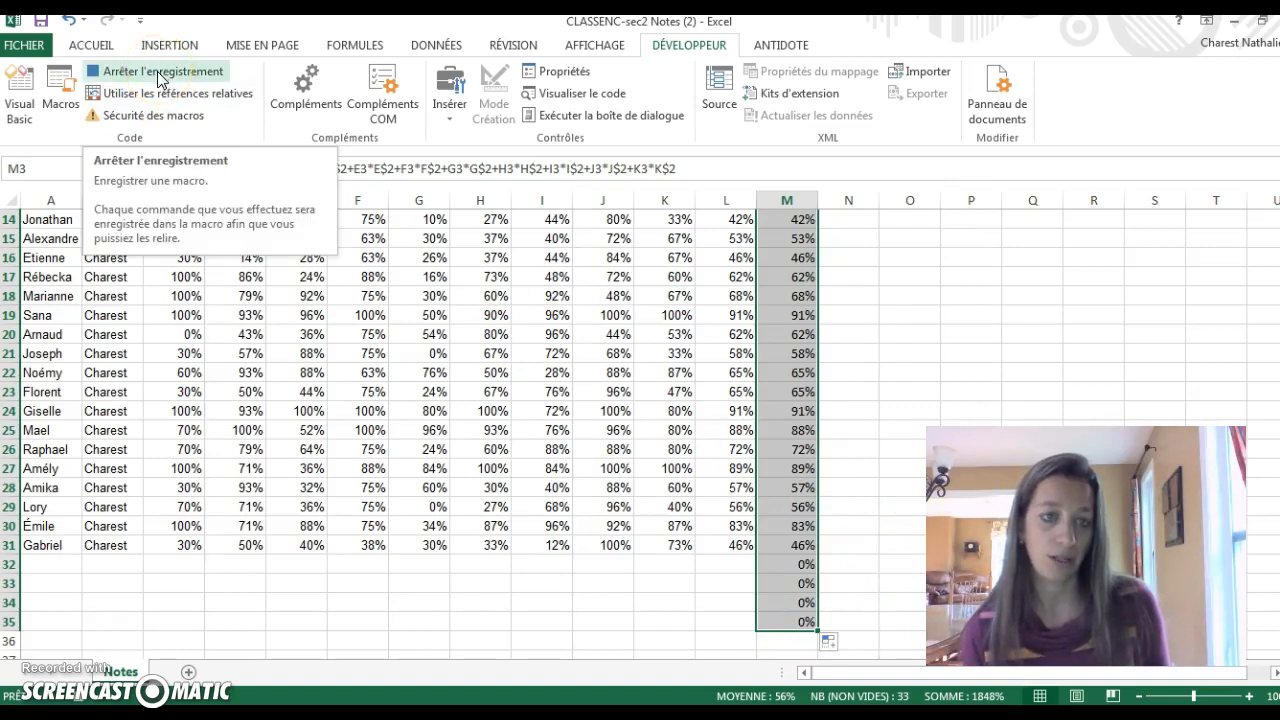
pyautogui.click(160, 75)
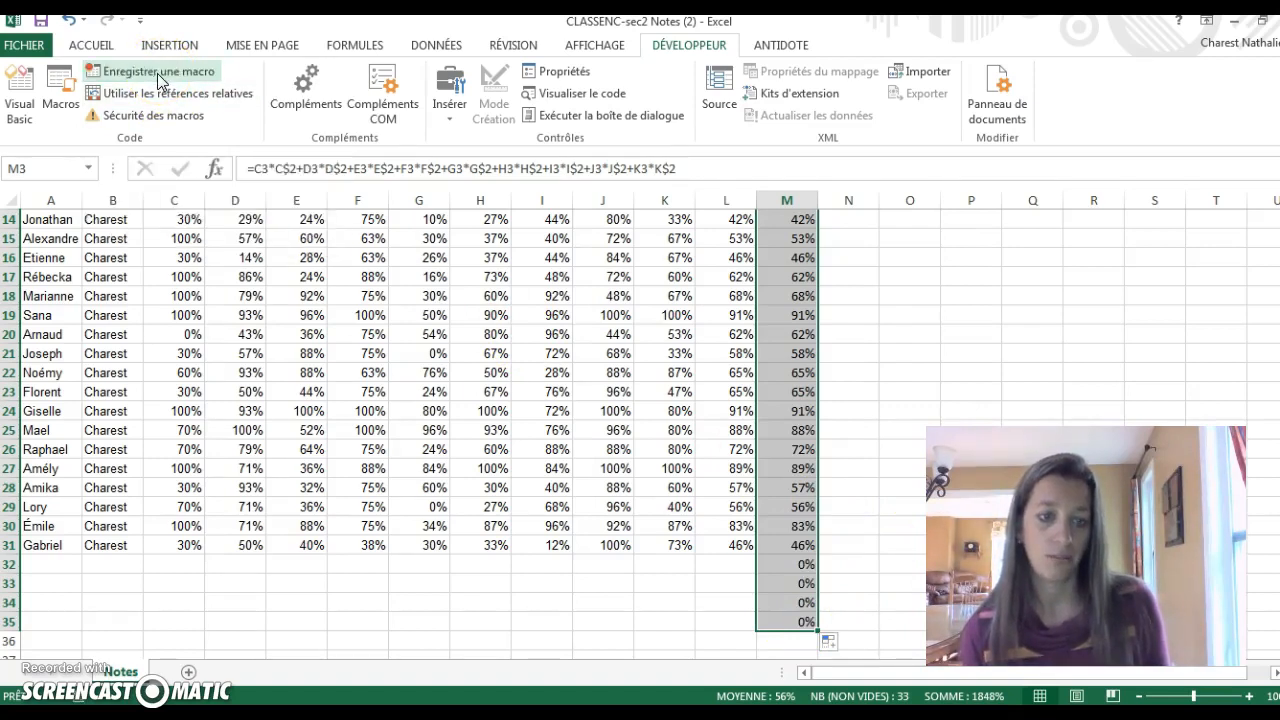
# Undo the cleanup edits to restore the original exported grade sheet
pyautogui.click(154, 107)
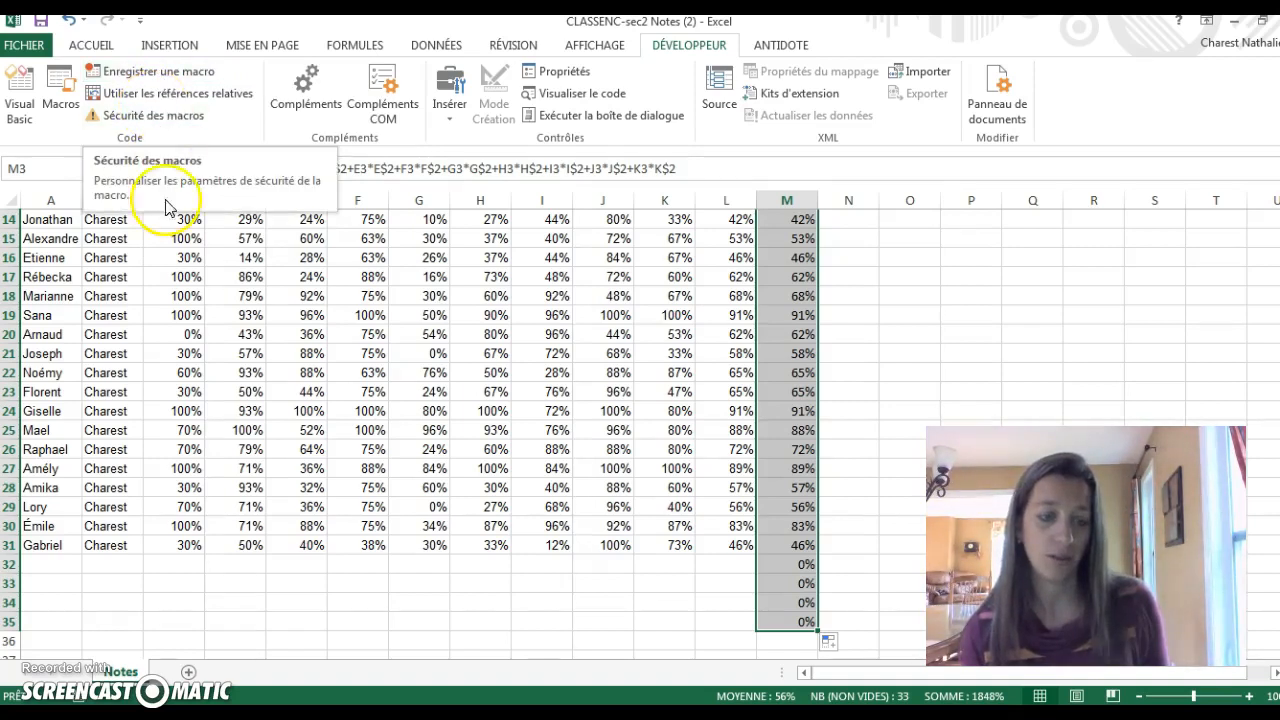
pyautogui.click(57, 672)
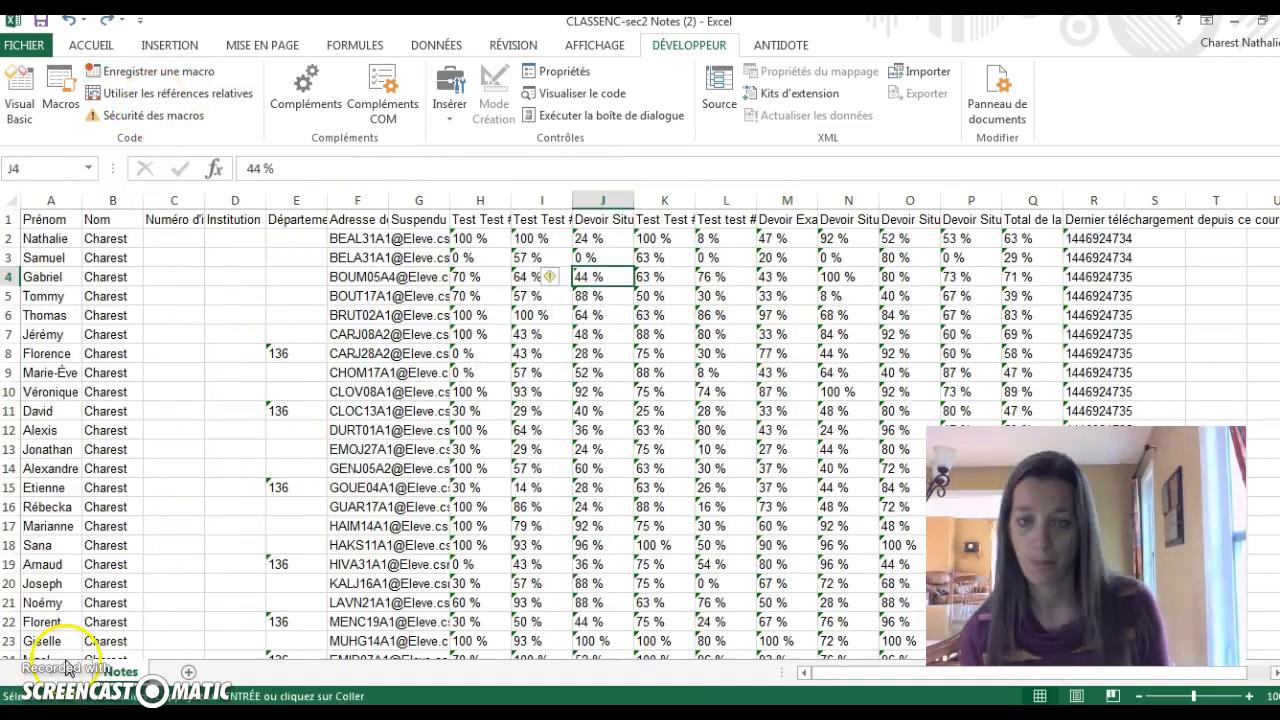